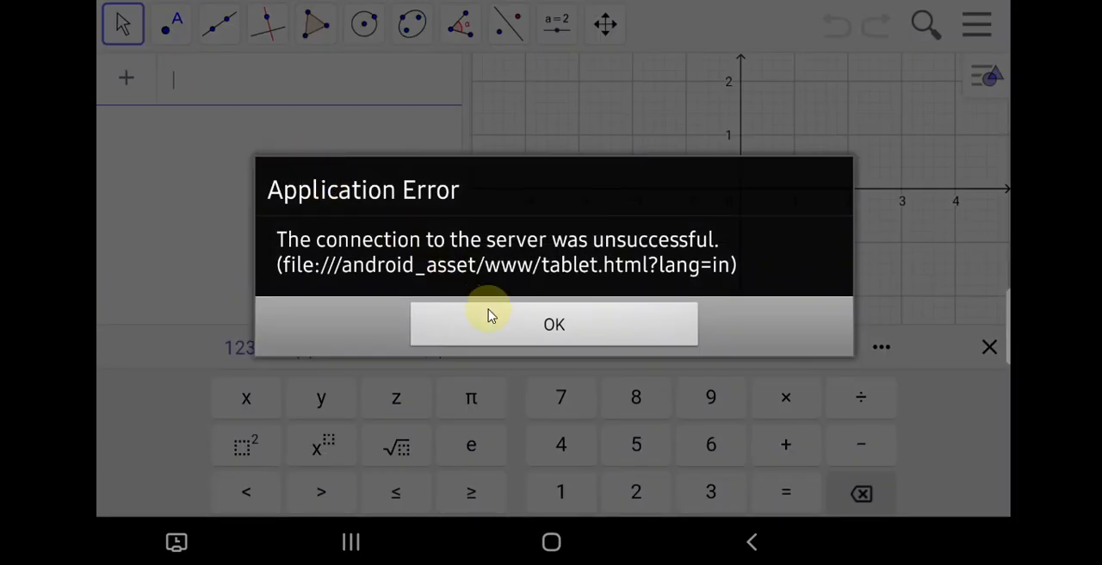
# Dismiss the application error and relaunch GeoGebra Classic with the algebra input ready for an expression.
pyautogui.click(493, 324)
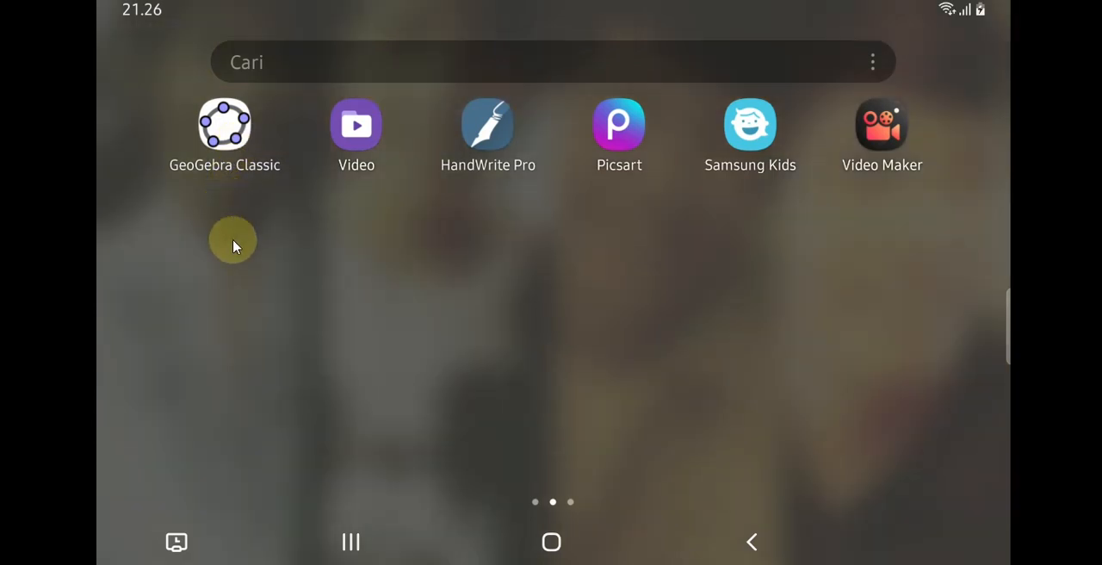
pyautogui.click(241, 157)
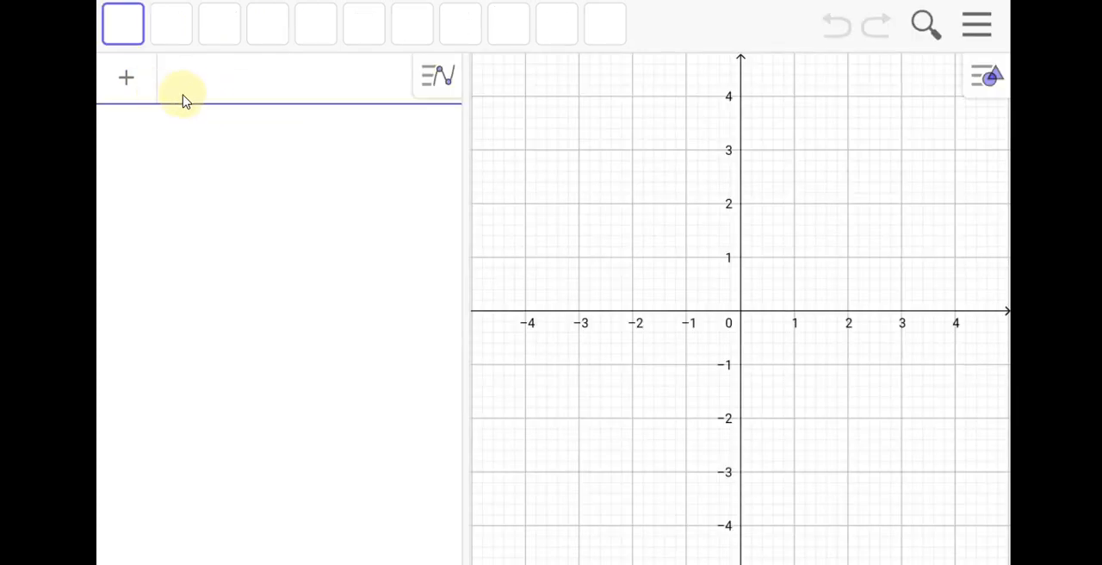
pyautogui.click(196, 100)
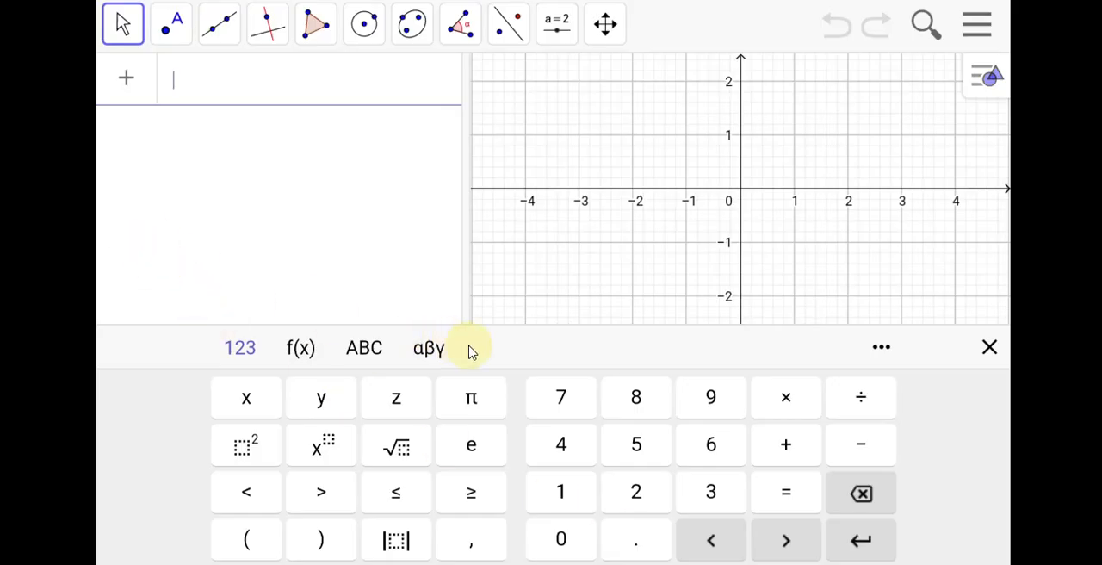
# Enter the equation 2x + 3y = 24 in the algebra input to plot its line.
pyautogui.click(638, 490)
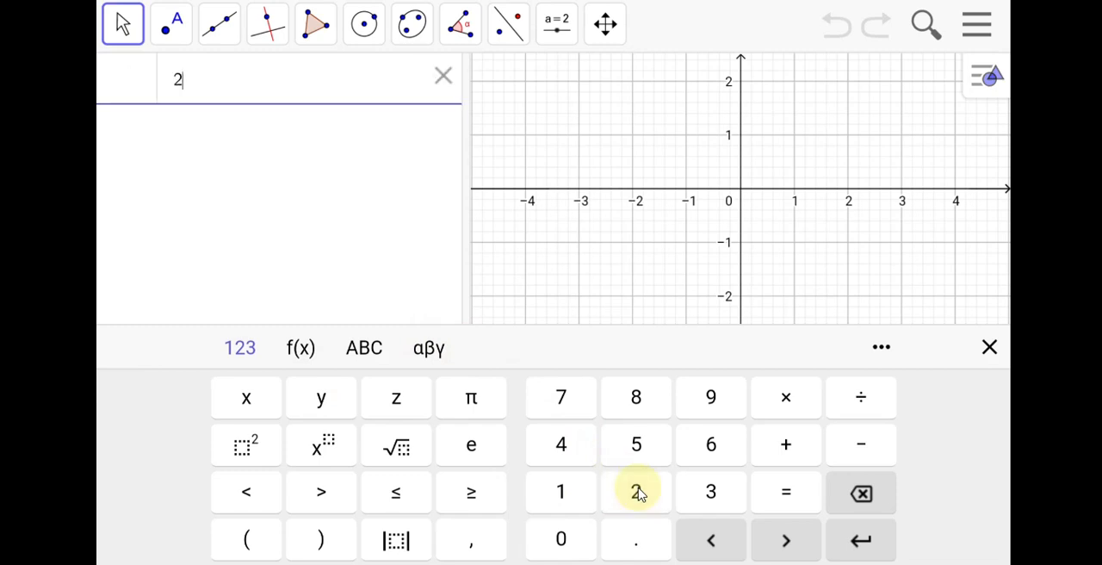
pyautogui.click(241, 400)
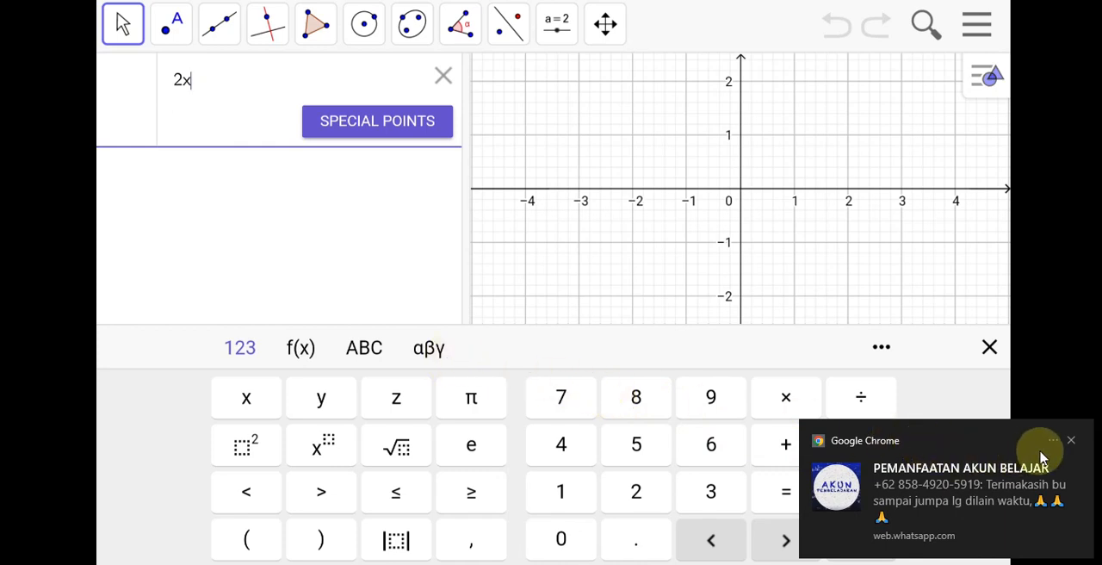
pyautogui.click(1071, 442)
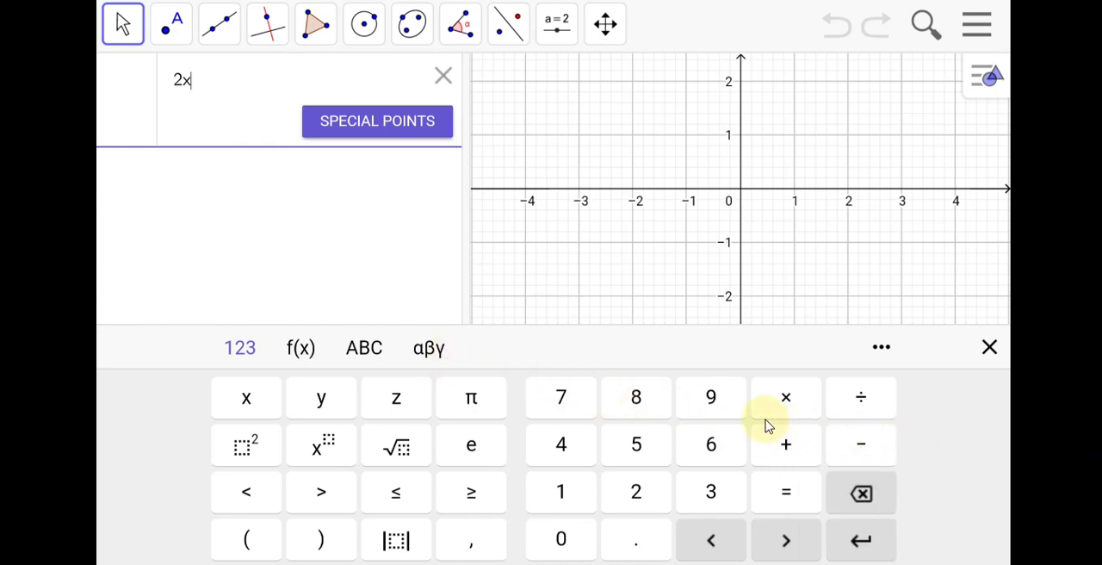
pyautogui.click(782, 443)
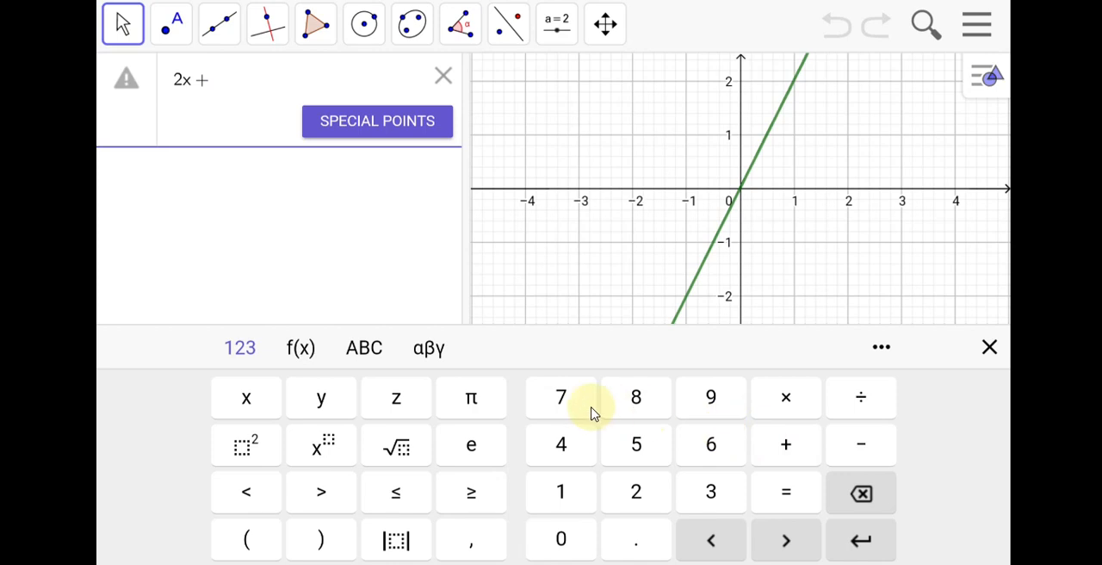
pyautogui.click(710, 492)
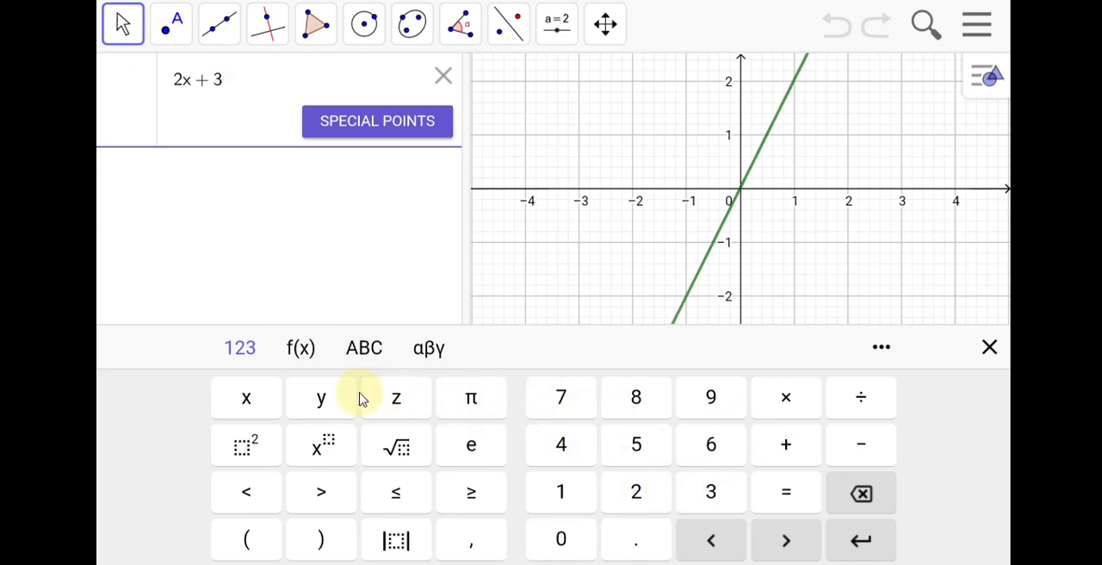
pyautogui.click(332, 399)
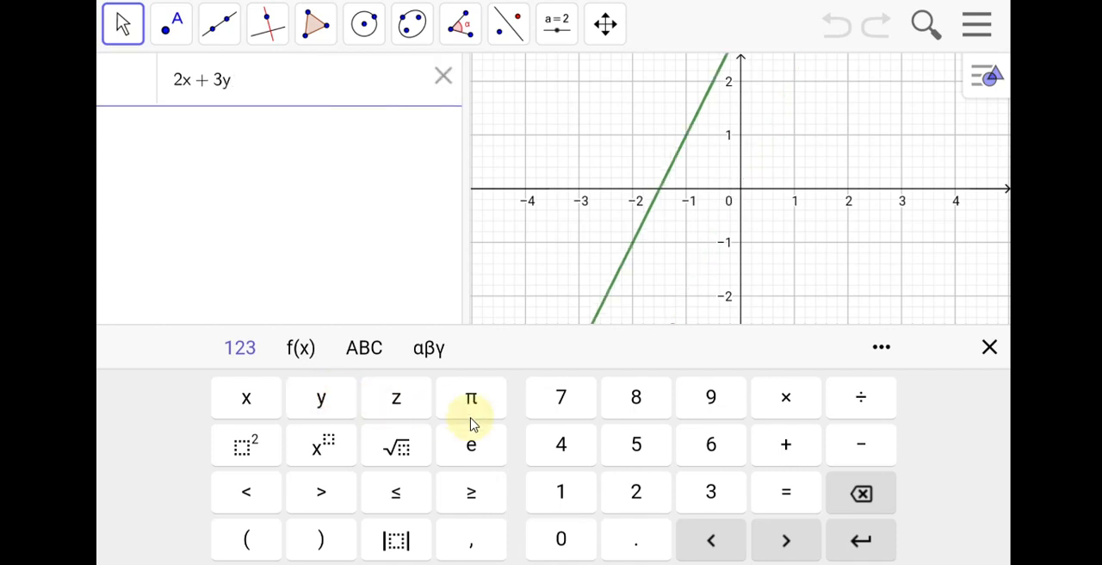
pyautogui.click(788, 496)
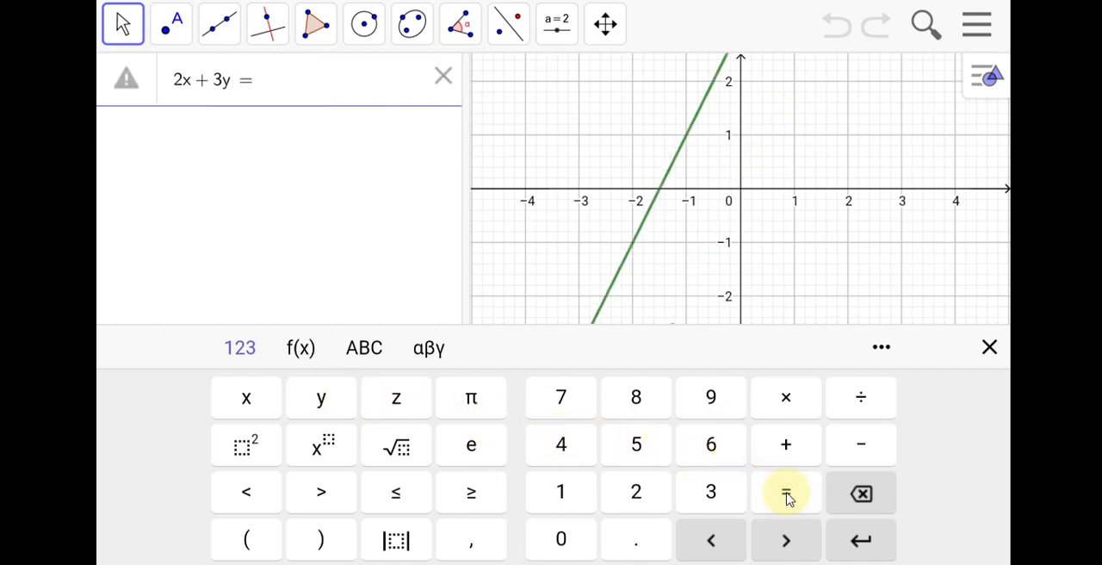
pyautogui.click(633, 490)
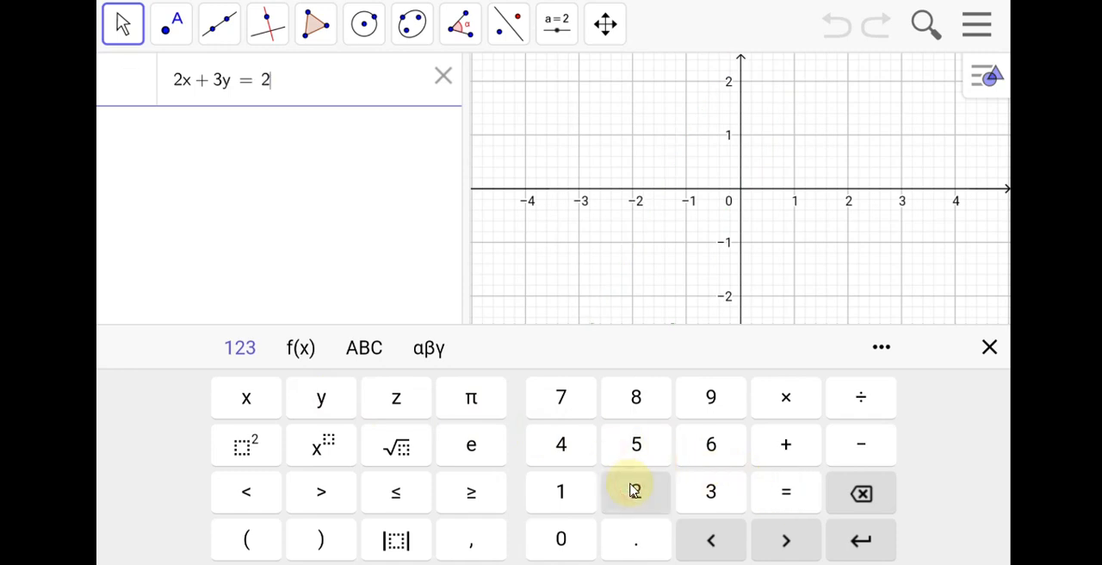
pyautogui.click(562, 454)
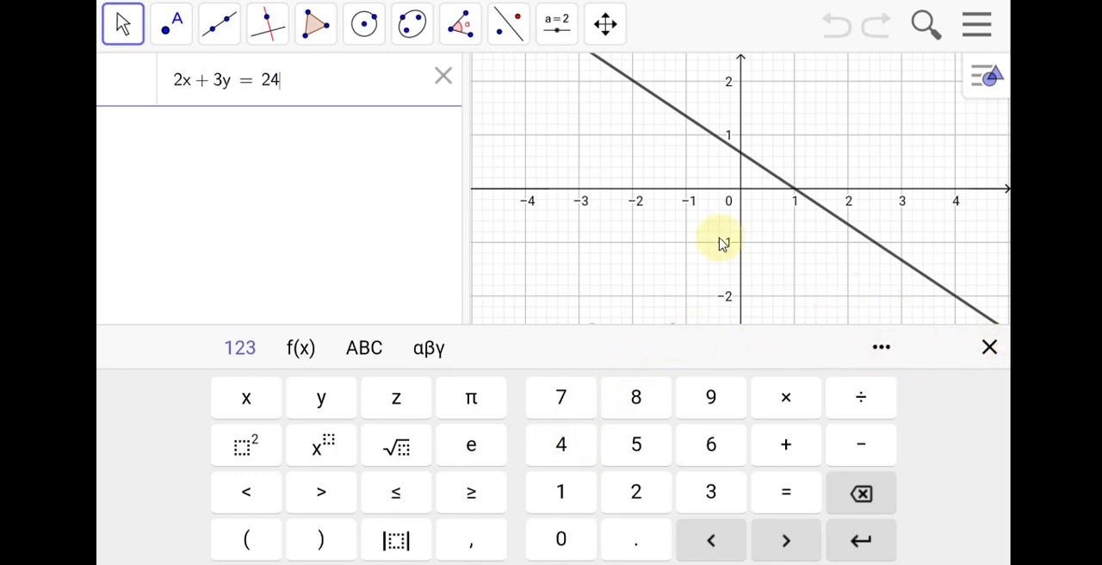
pyautogui.scroll(1, 704, 196)
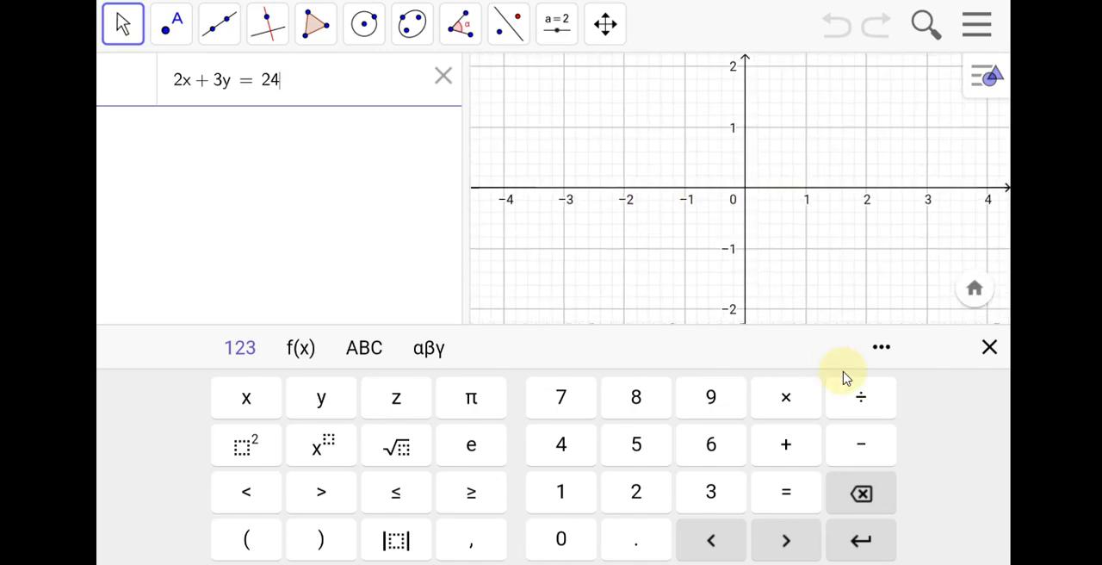
pyautogui.click(868, 560)
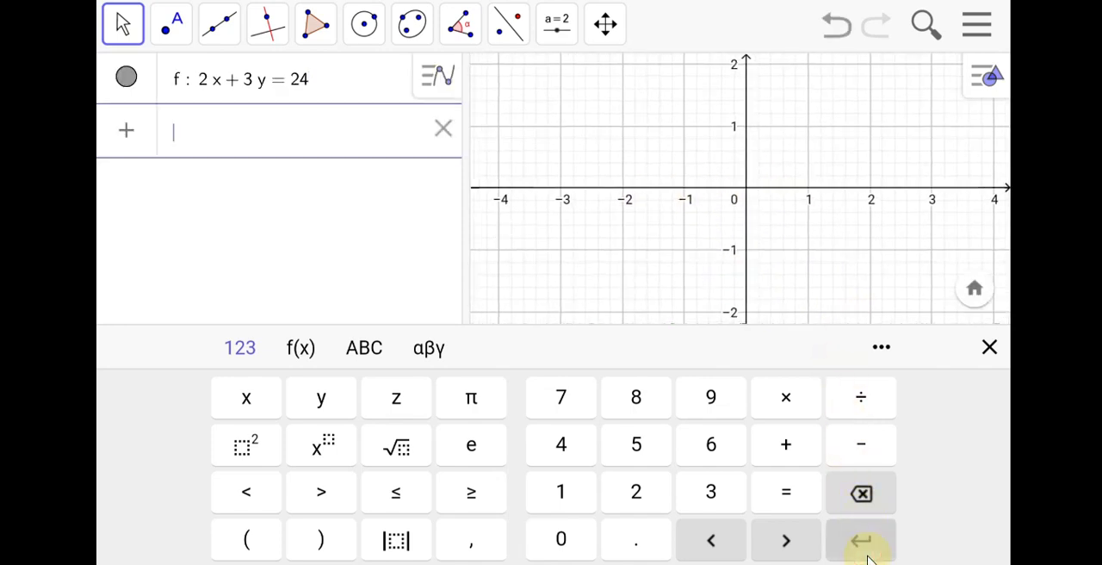
# Examine where the line 2x + 3y = 24 crosses the x-axis and the y-axis in the full graph.
pyautogui.click(707, 219)
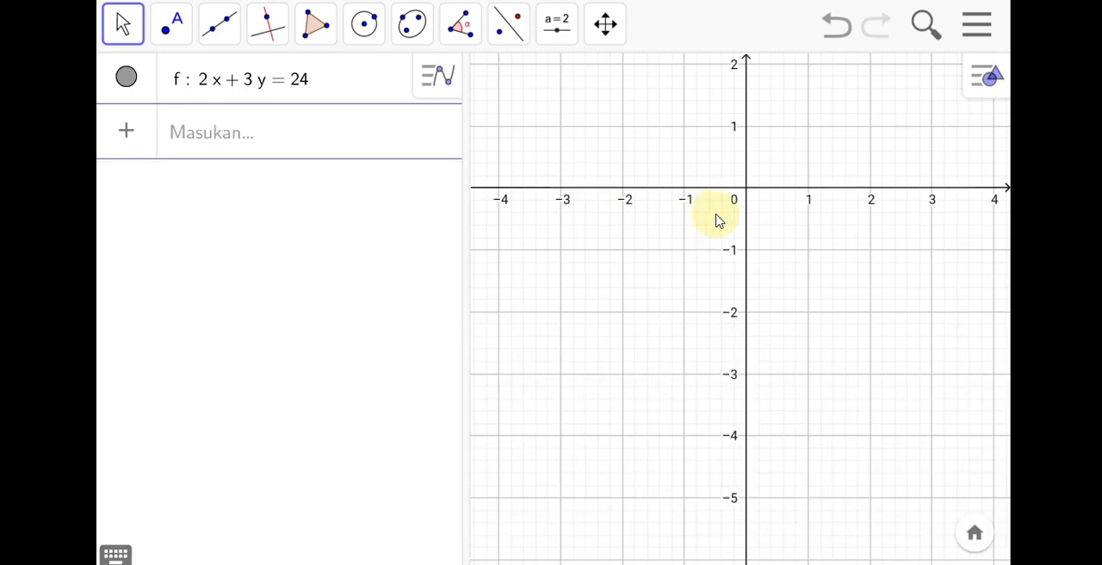
pyautogui.click(770, 223)
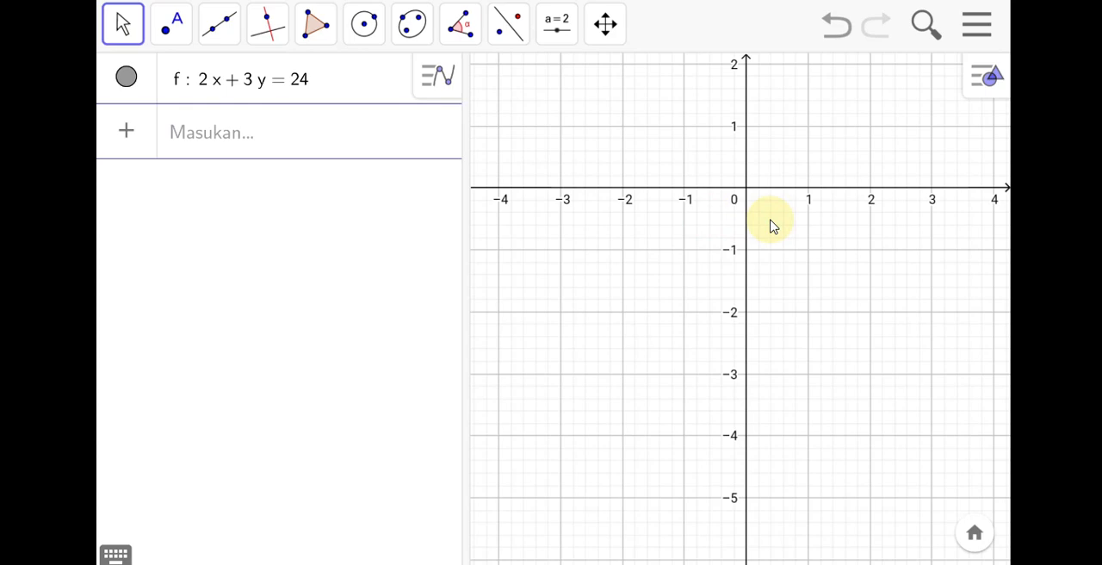
pyautogui.scroll(2, 771, 222)
pyautogui.scroll(-4, 771, 221)
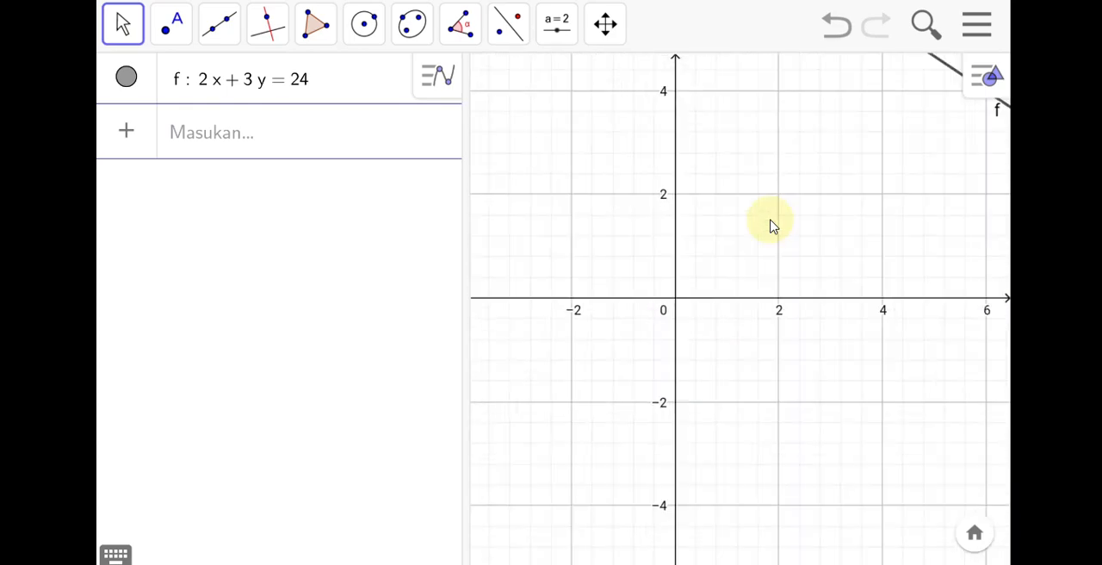
pyautogui.scroll(-5, 771, 224)
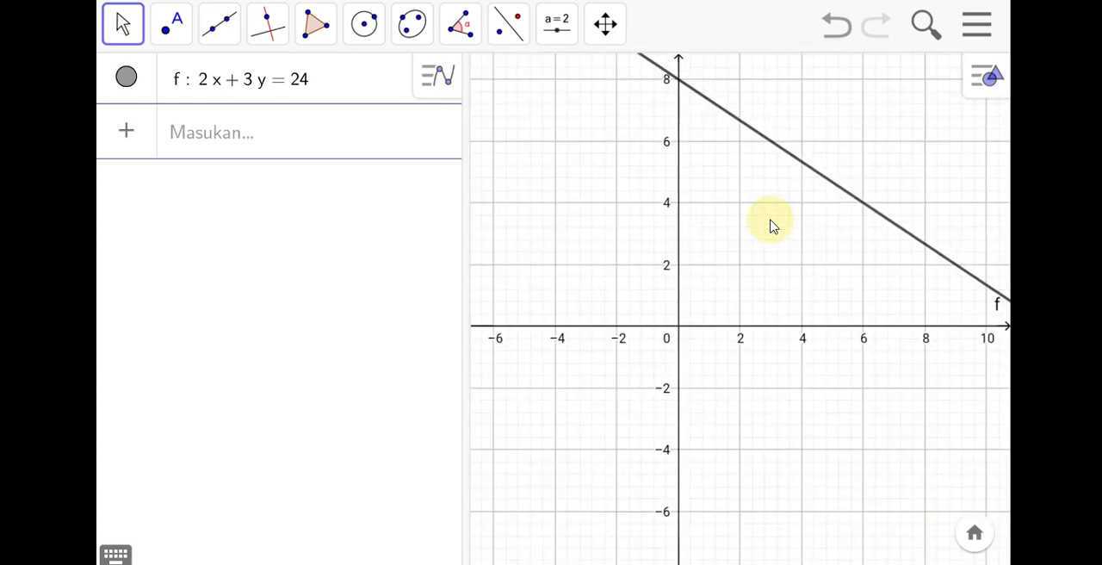
pyautogui.scroll(-2, 771, 225)
pyautogui.scroll(-1, 771, 221)
pyautogui.hscroll(2, 771, 222)
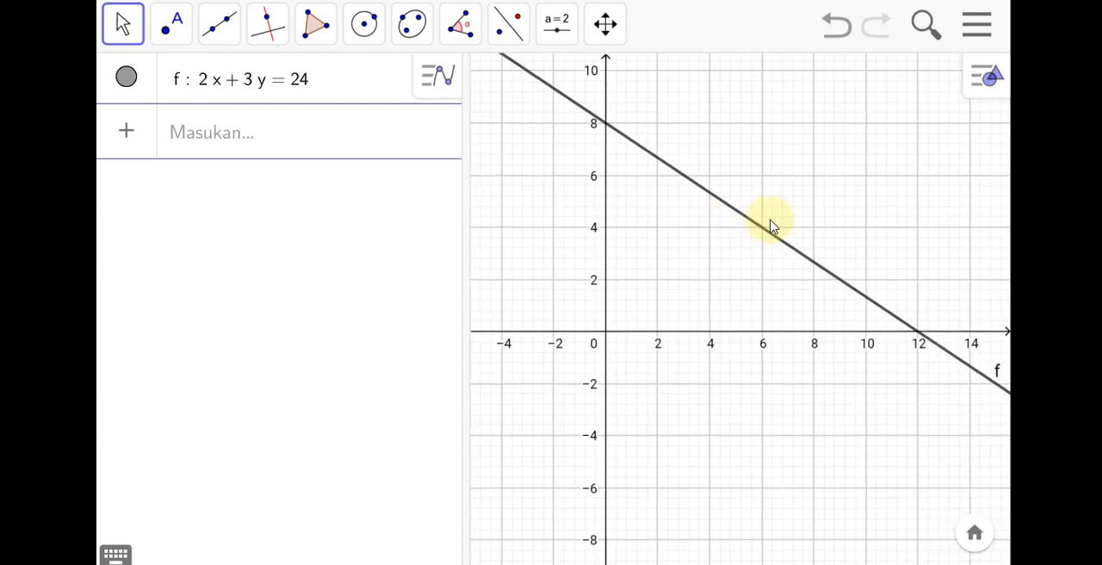
pyautogui.scroll(-1, 771, 221)
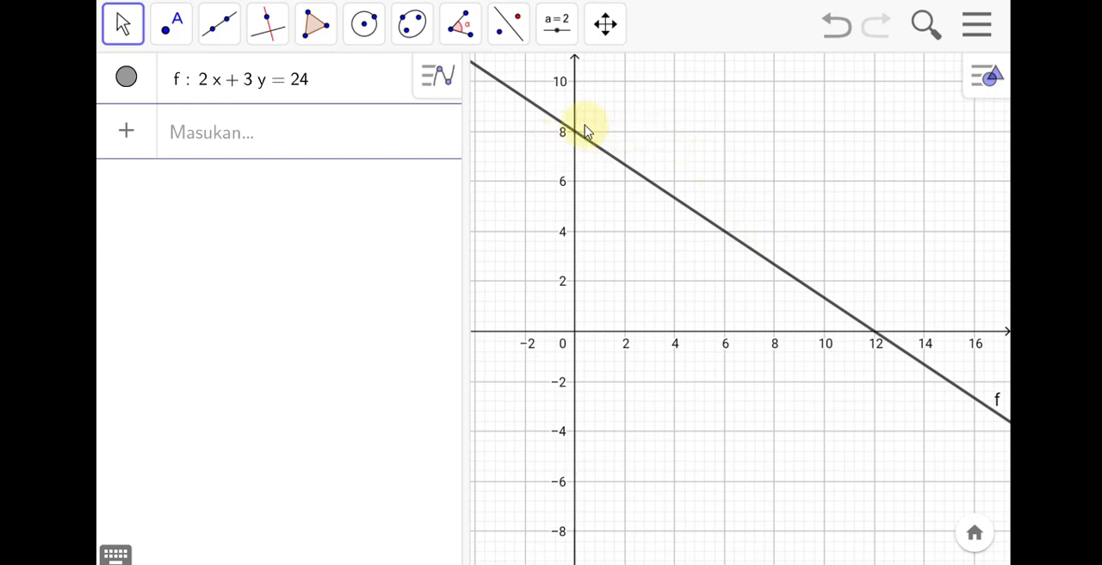
pyautogui.scroll(-1, 913, 318)
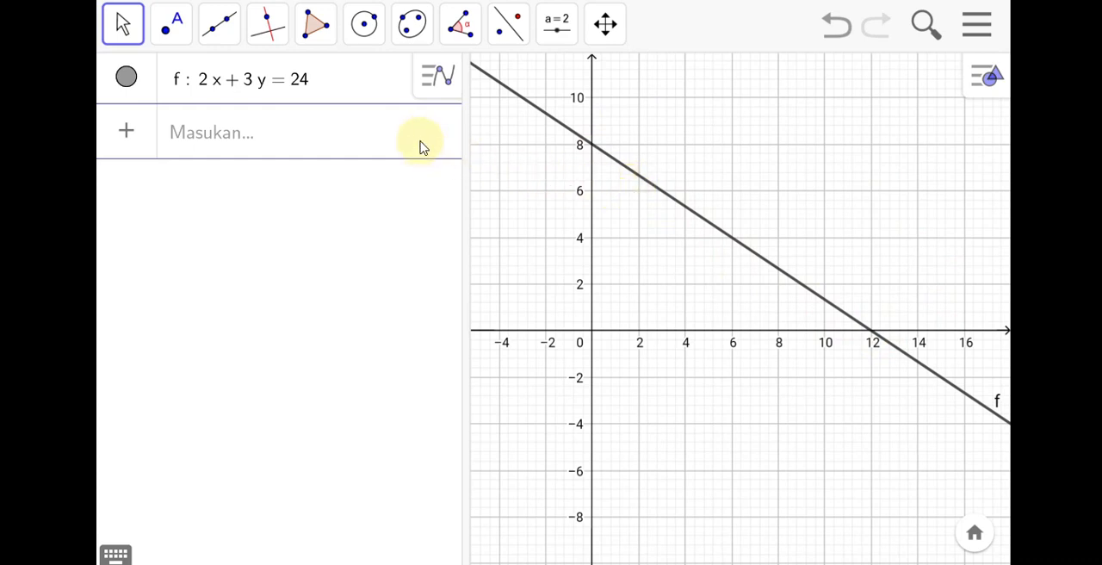
# Clear the equation 2x + 3y = 24 from its row and return to GeoGebra from the exercise slide.
pyautogui.click(325, 86)
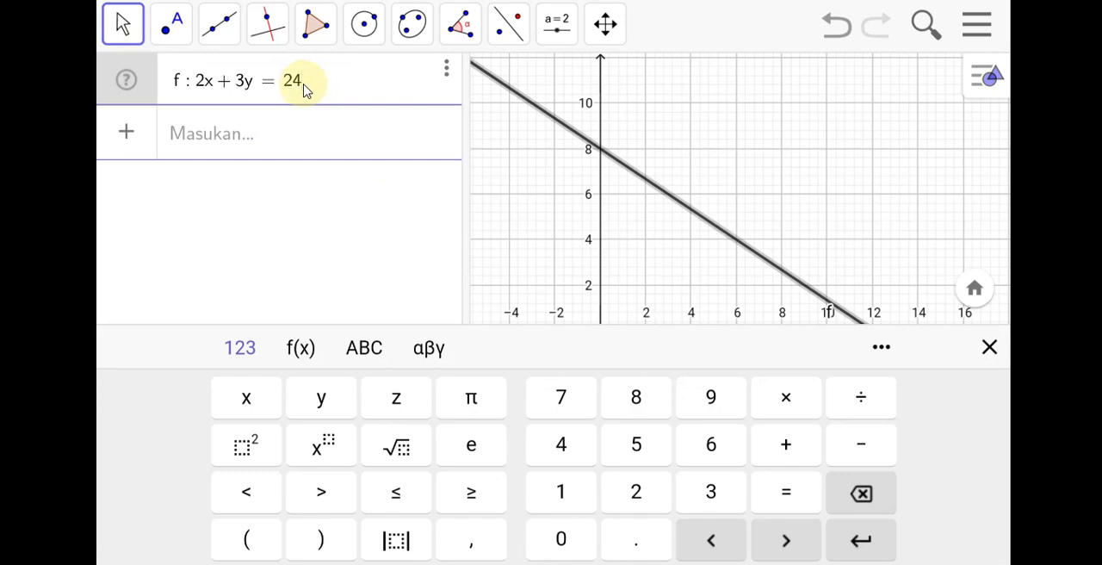
pyautogui.press('BackSpace')
pyautogui.press('BackSpace')
pyautogui.press('BackSpace')
pyautogui.press('BackSpace')
pyautogui.press('BackSpace')
pyautogui.press('BackSpace')
pyautogui.press('BackSpace')
pyautogui.press('BackSpace')
pyautogui.press('BackSpace')
pyautogui.press('BackSpace')
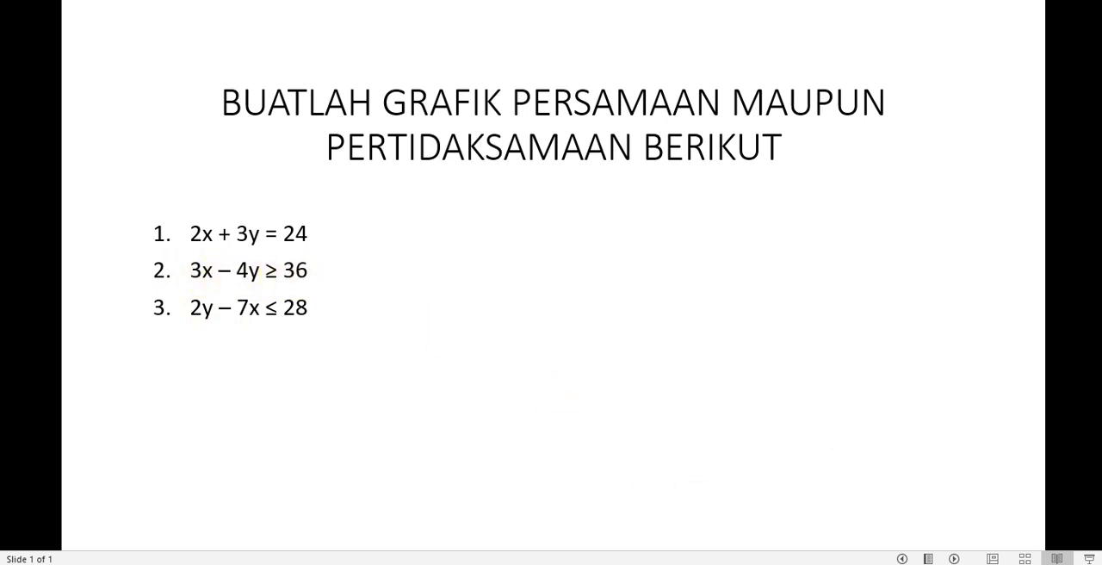
pyautogui.click(780, 564)
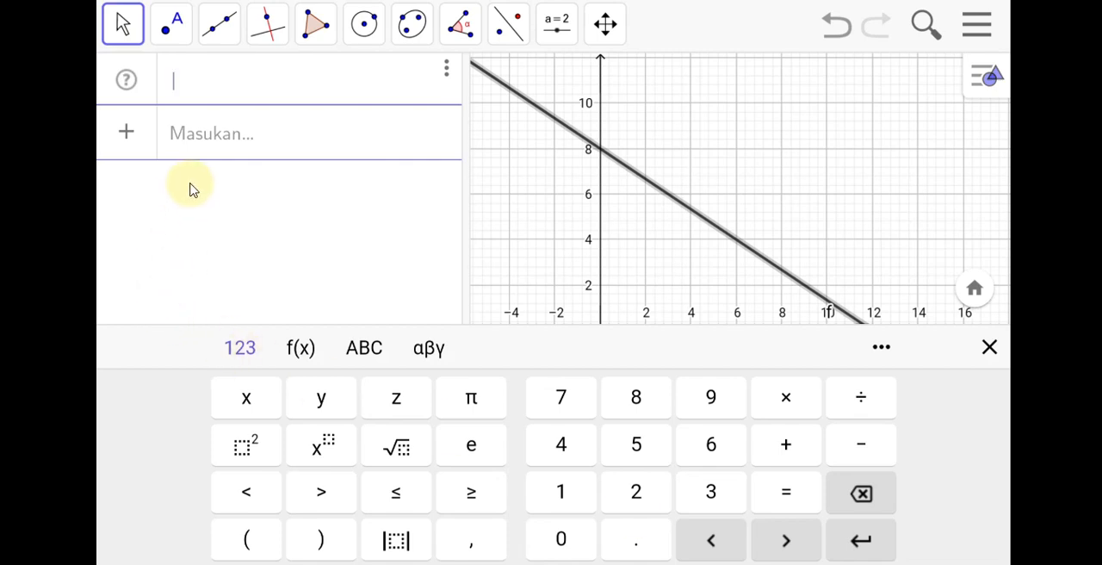
# Enter the inequality 3x − 2y ≥ 36 in the emptied row and show its shaded region in the full graph.
pyautogui.click(700, 491)
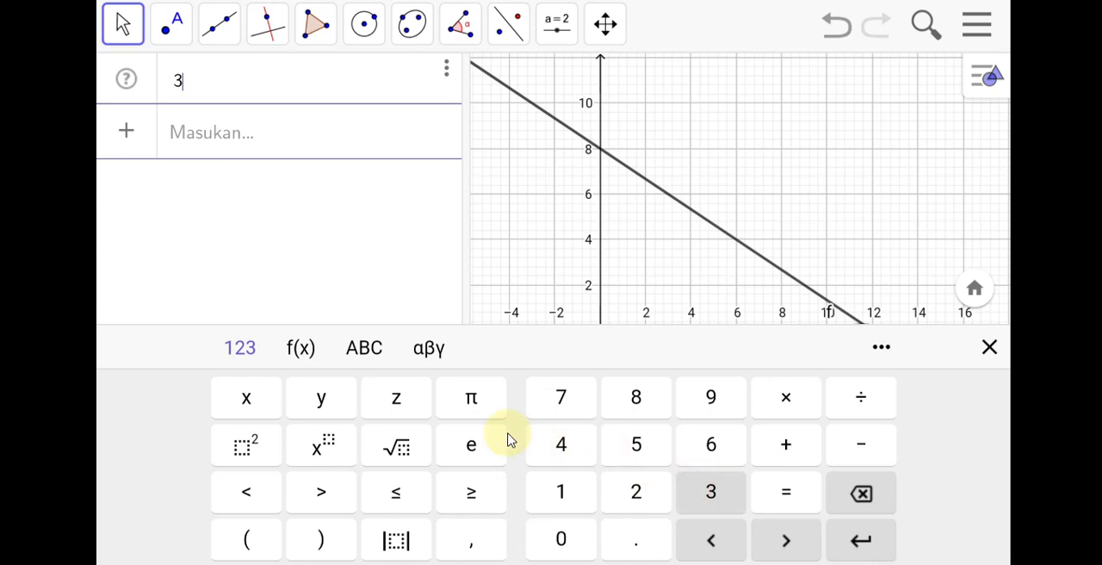
pyautogui.click(246, 397)
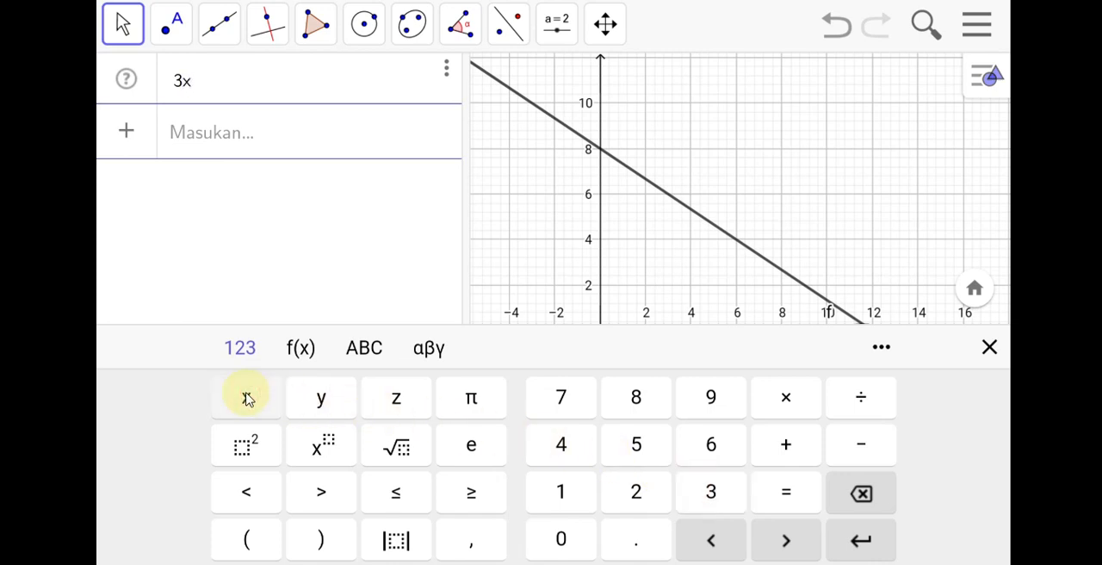
pyautogui.click(864, 446)
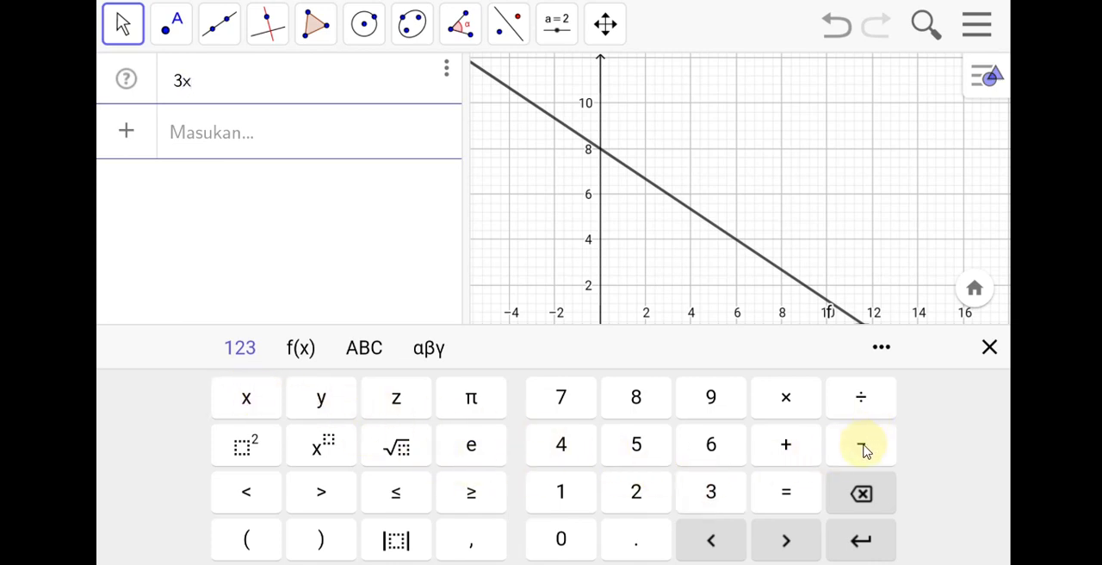
pyautogui.click(638, 492)
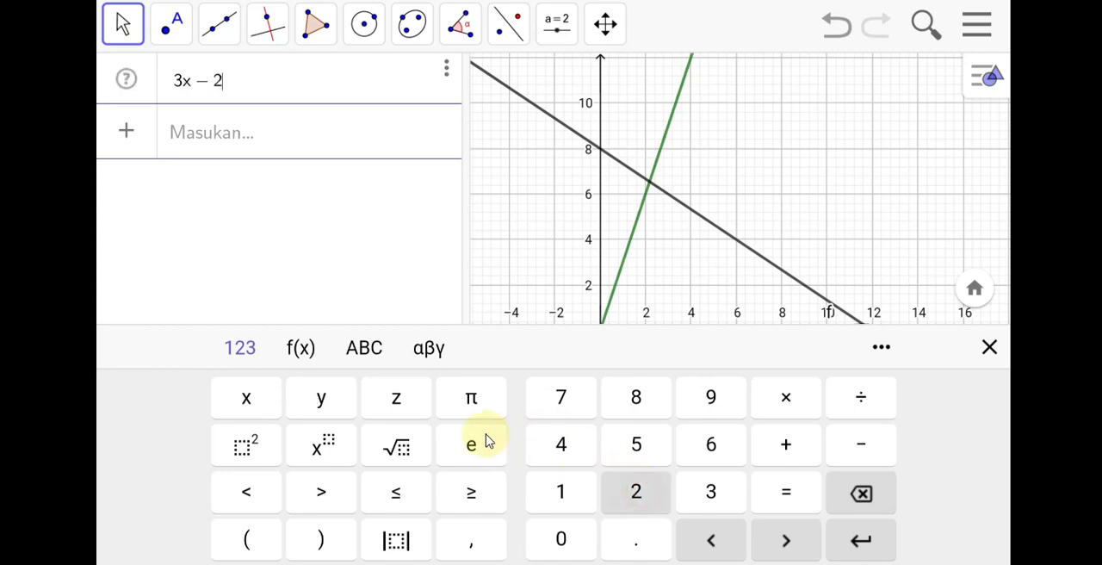
pyautogui.click(324, 397)
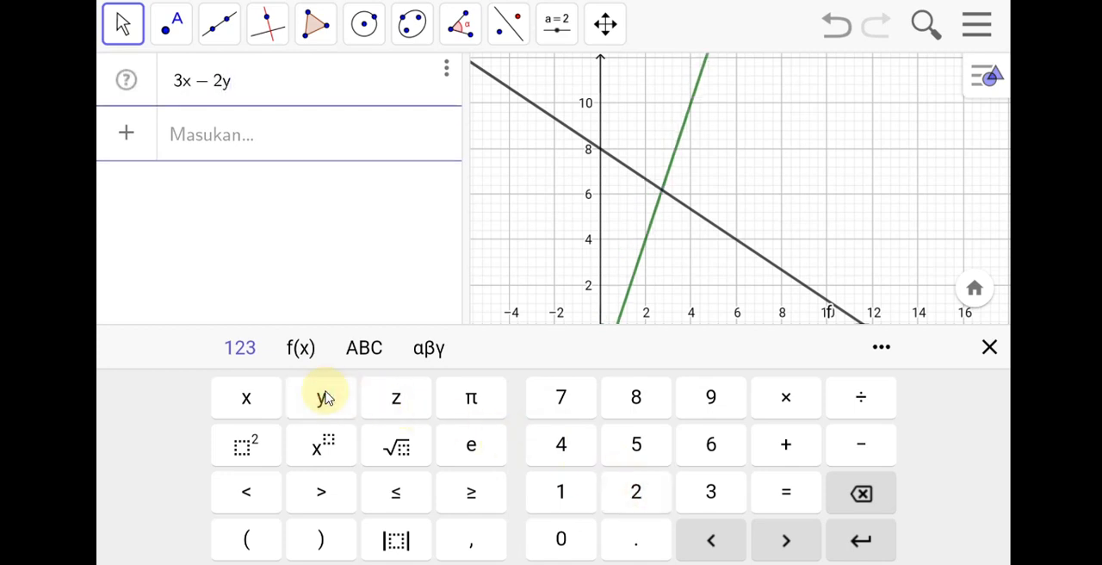
pyautogui.click(478, 496)
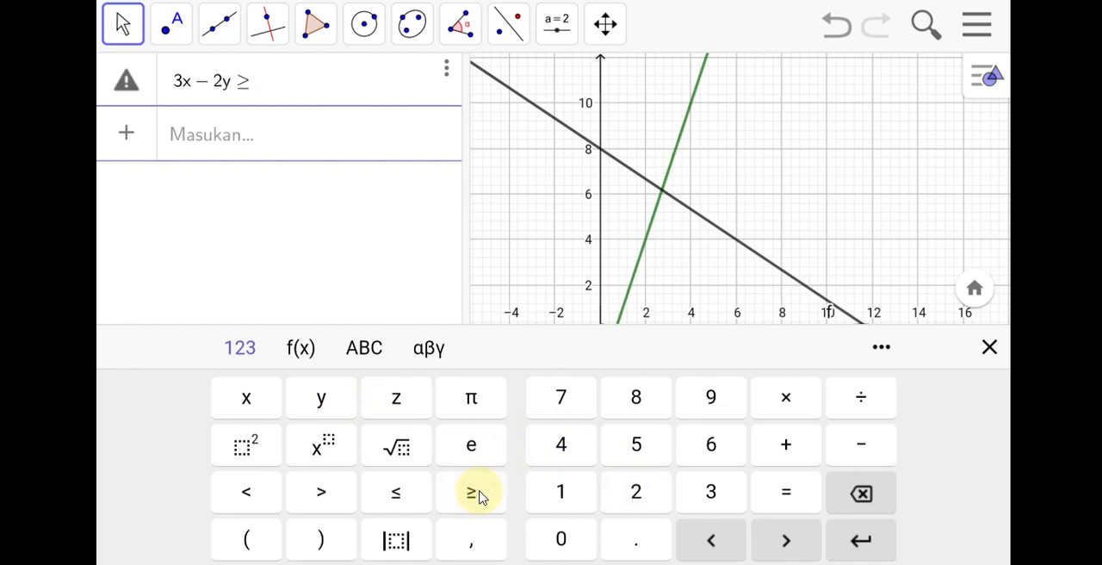
pyautogui.click(693, 495)
pyautogui.click(703, 442)
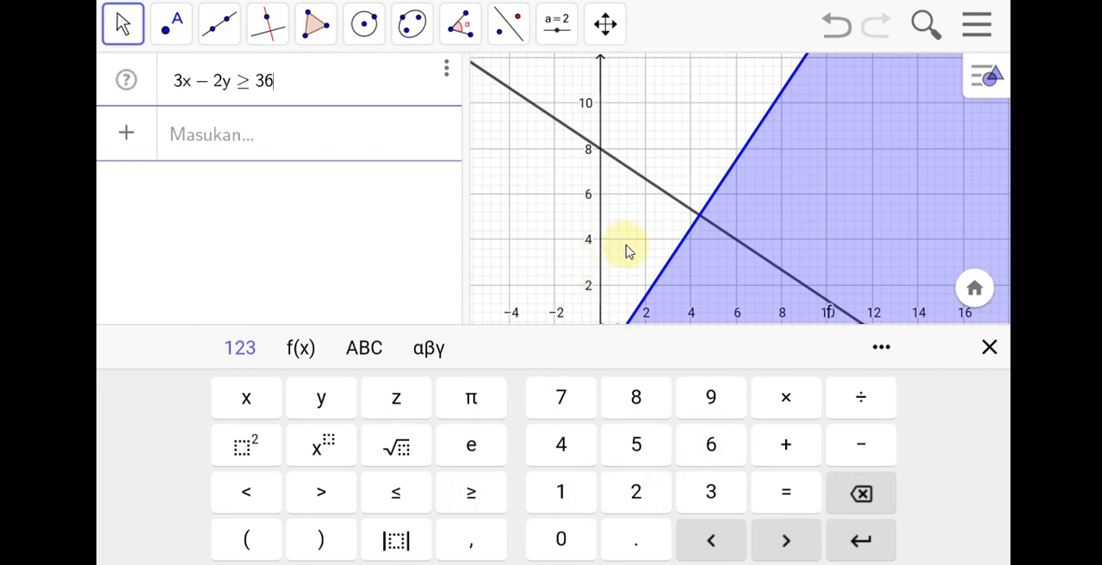
pyautogui.click(862, 541)
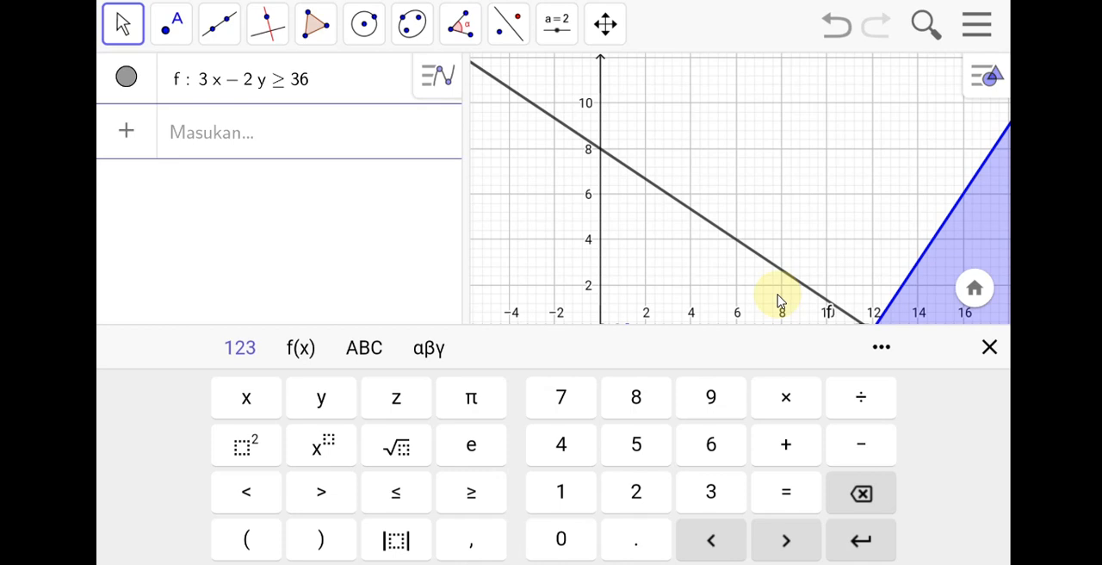
pyautogui.click(746, 261)
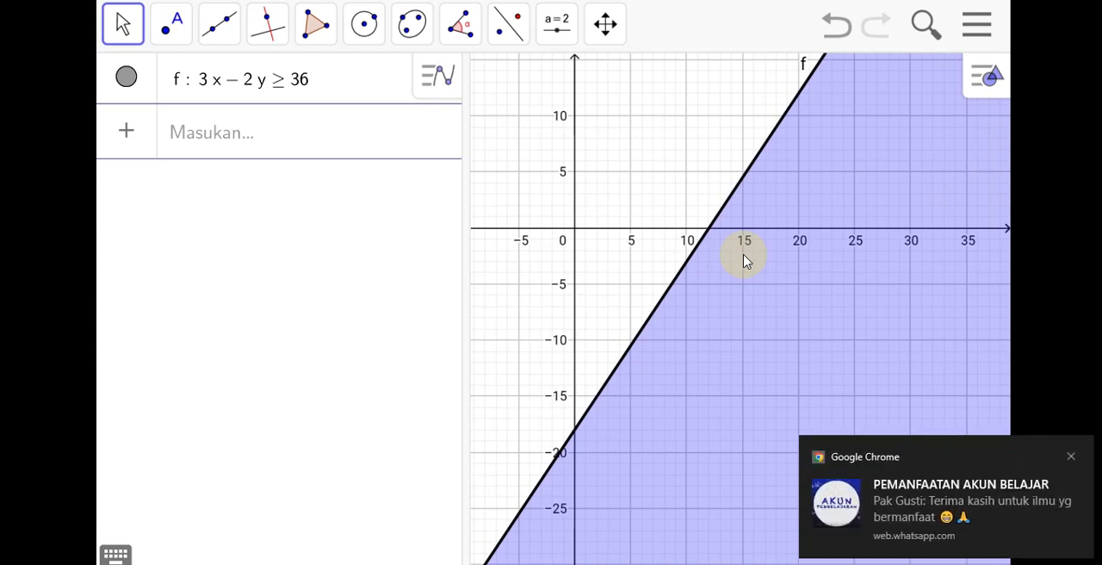
pyautogui.click(1071, 458)
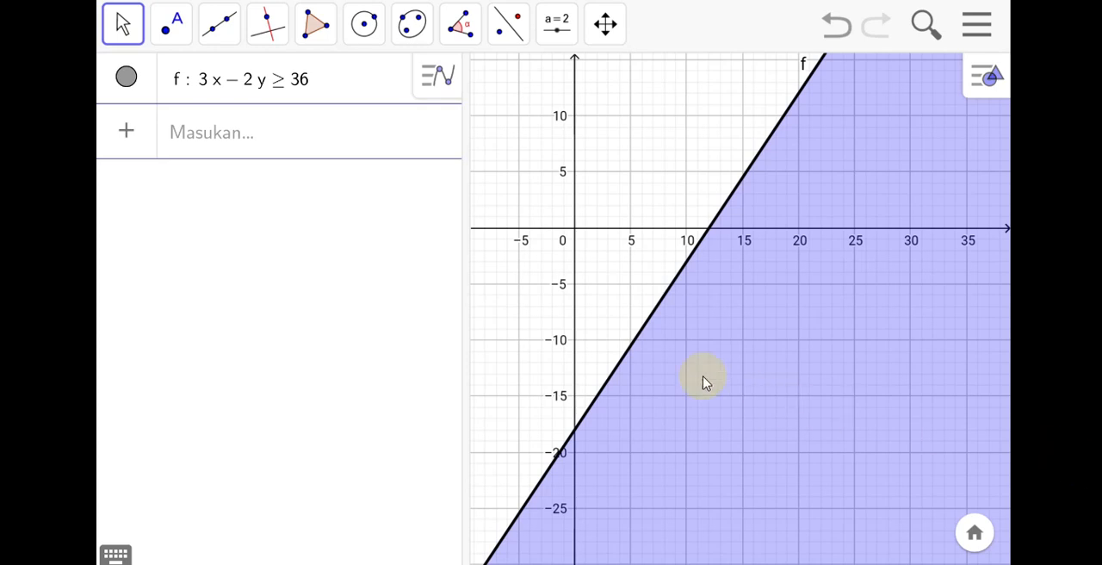
# Clear the inequality 3x − 2y ≥ 36 from its row and return to GeoGebra from the exercise slide.
pyautogui.click(312, 81)
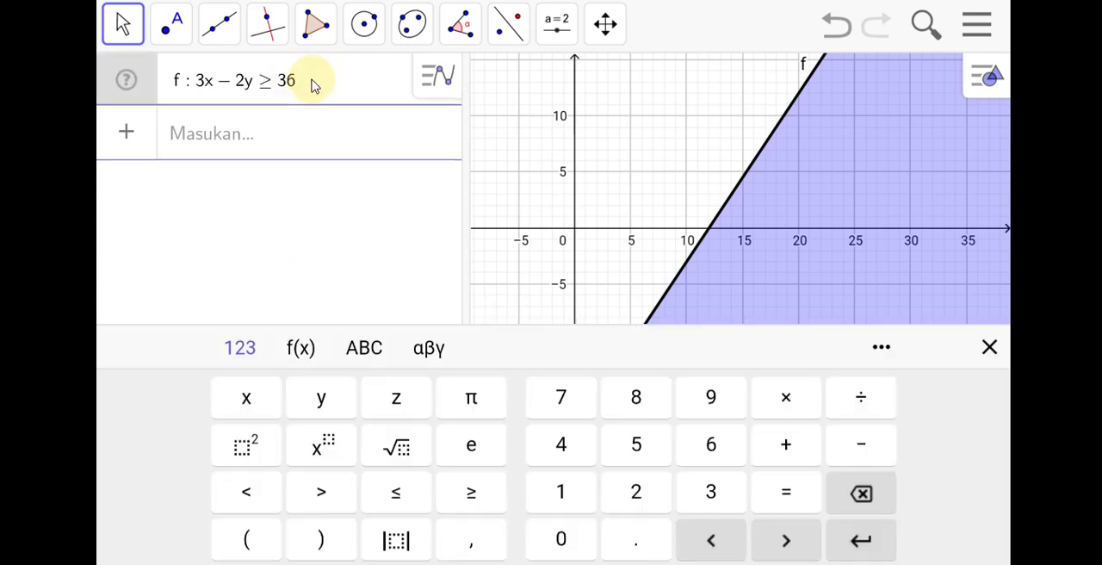
pyautogui.press('BackSpace')
pyautogui.press('BackSpace')
pyautogui.press('BackSpace')
pyautogui.press('BackSpace')
pyautogui.press('BackSpace')
pyautogui.press('BackSpace')
pyautogui.press('BackSpace')
pyautogui.press('BackSpace')
pyautogui.press('BackSpace')
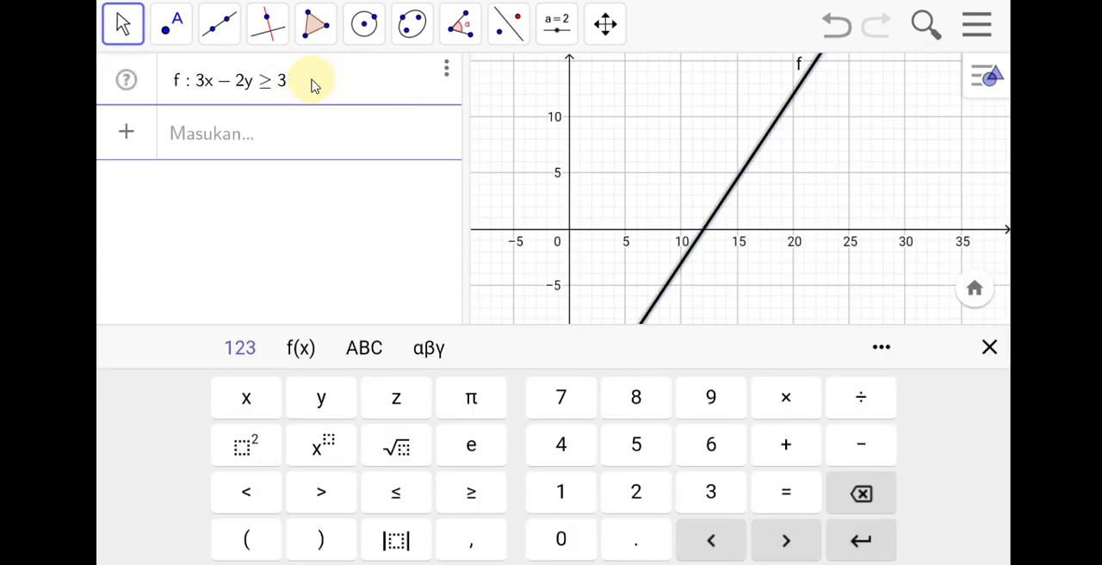
pyautogui.press('BackSpace')
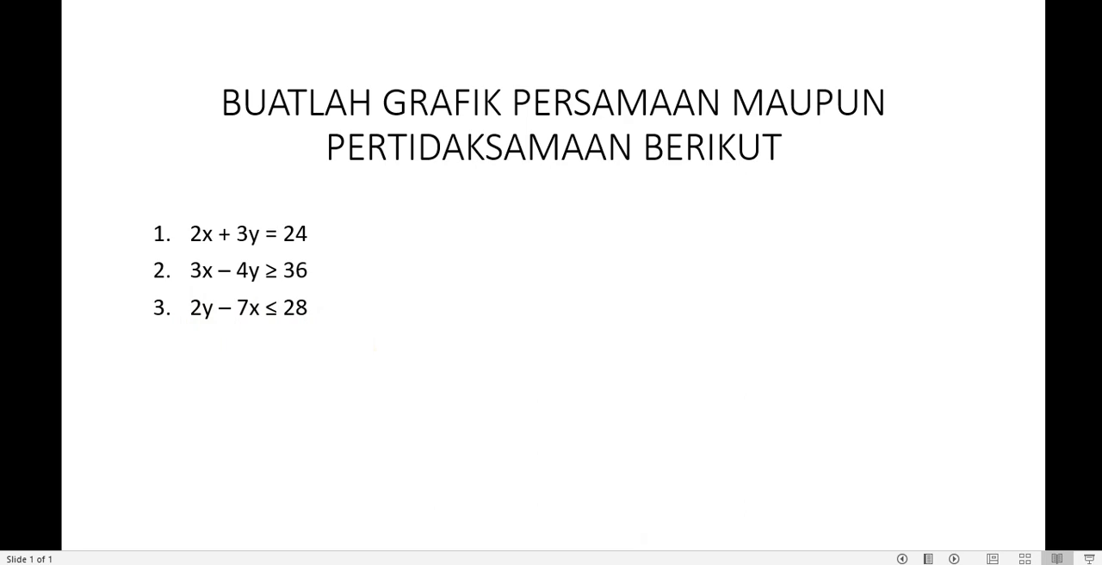
pyautogui.click(756, 563)
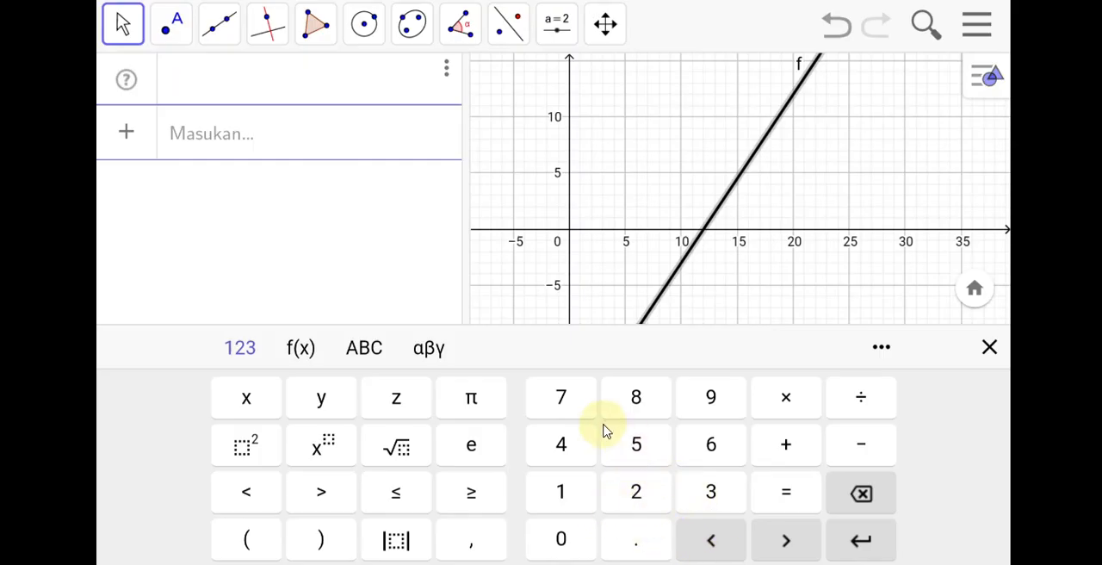
# Enter the inequality 2y − 7x ≤ 28 in the emptied row and show its shaded region in the full graph.
pyautogui.click(636, 491)
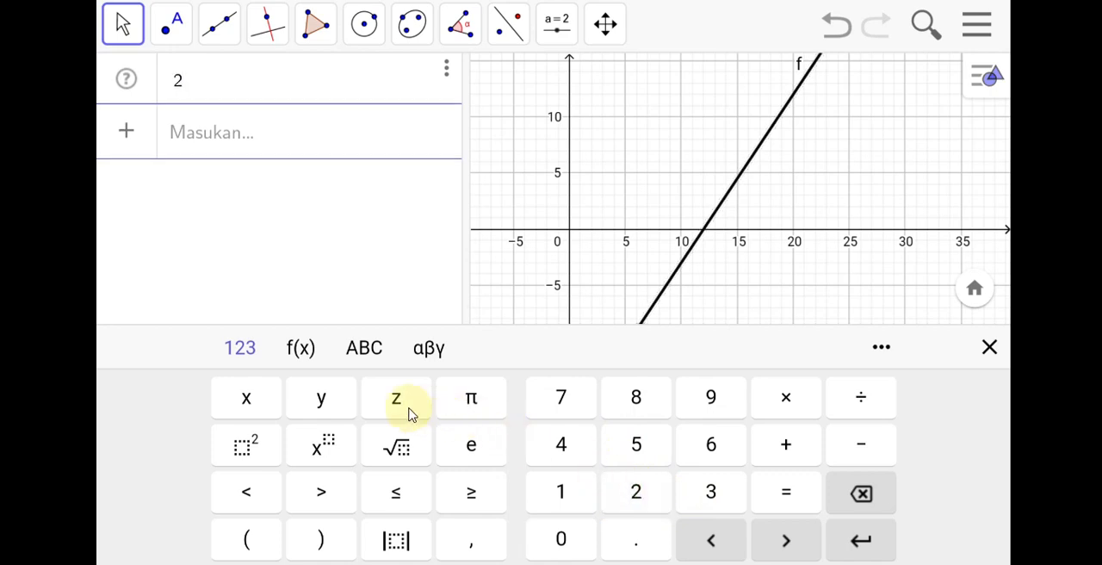
pyautogui.click(331, 403)
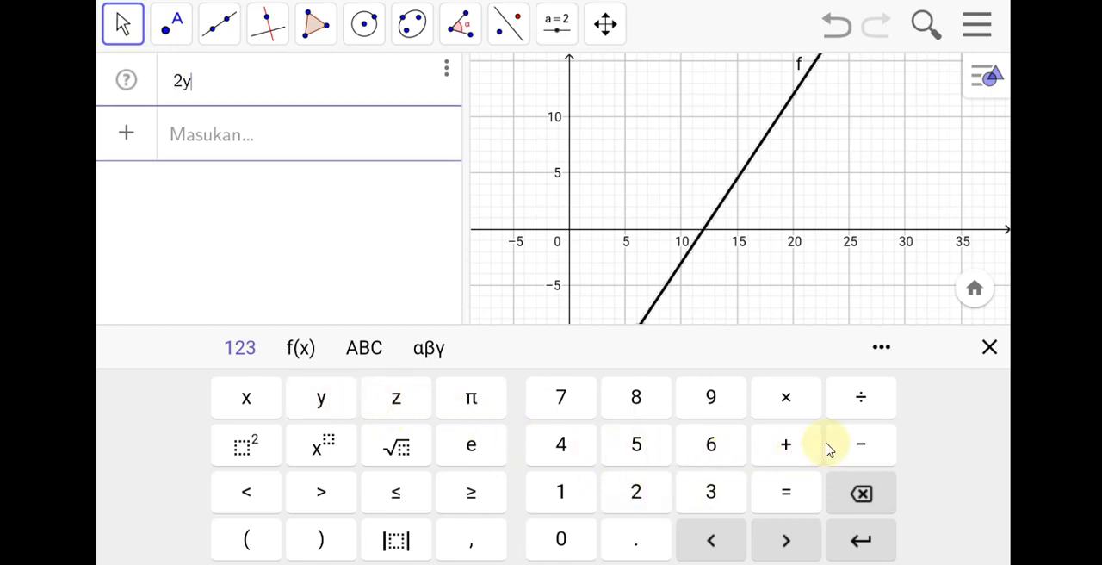
pyautogui.click(856, 443)
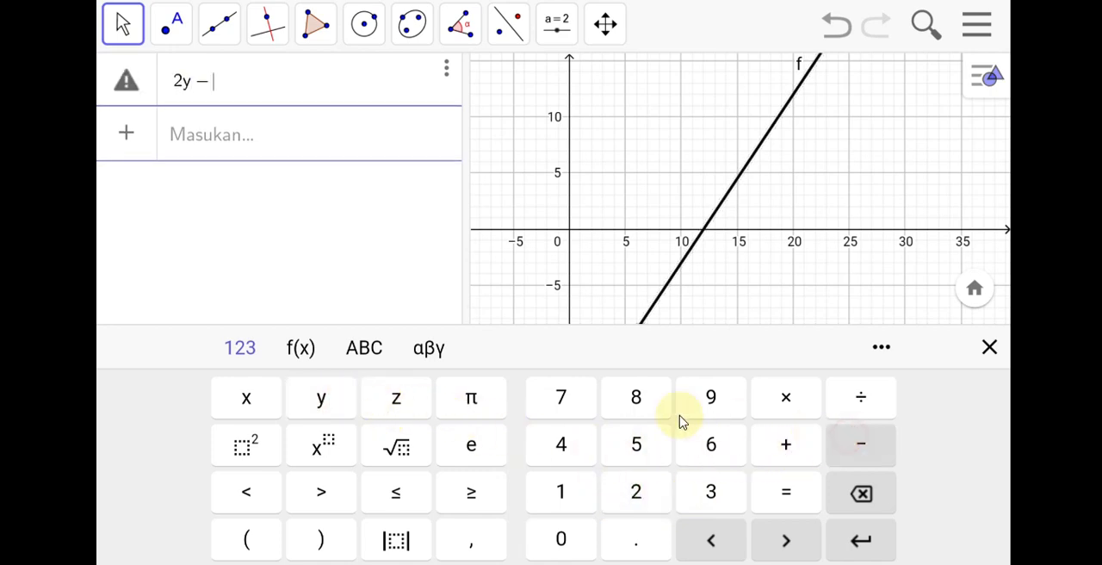
pyautogui.click(565, 398)
pyautogui.click(263, 399)
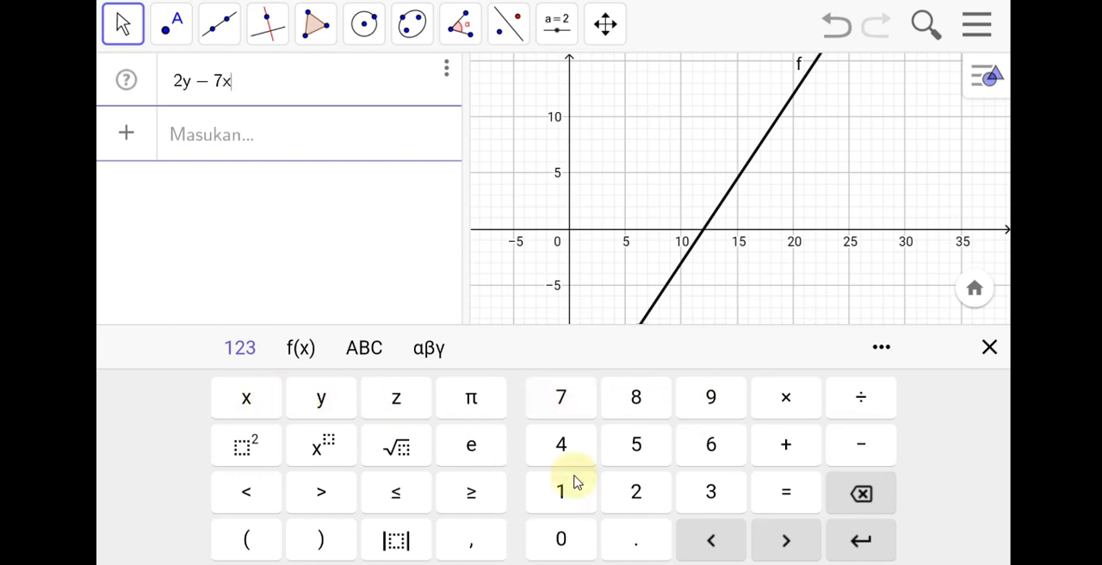
pyautogui.click(405, 500)
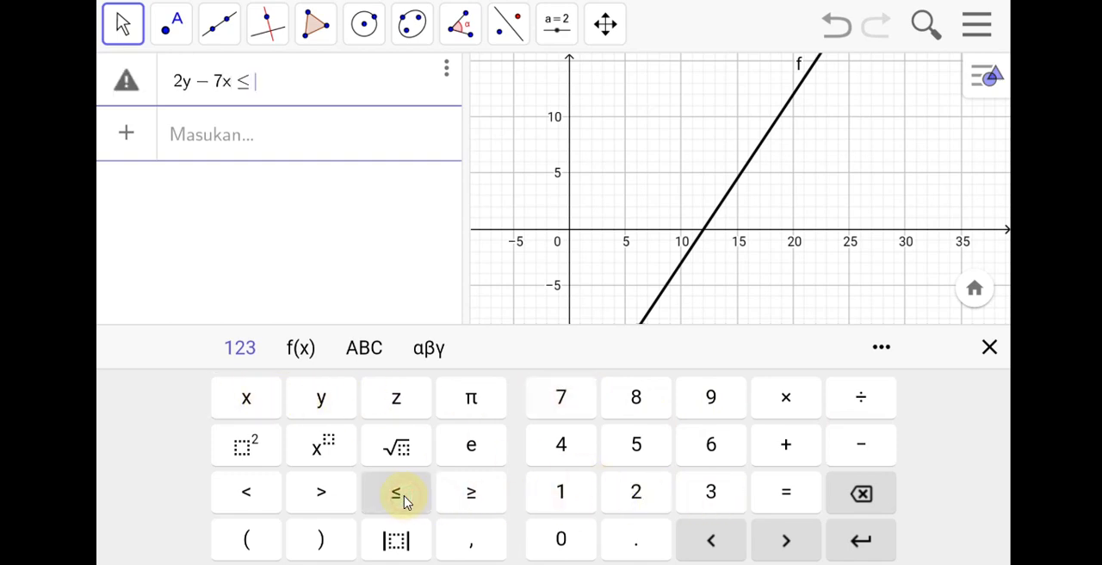
pyautogui.click(644, 499)
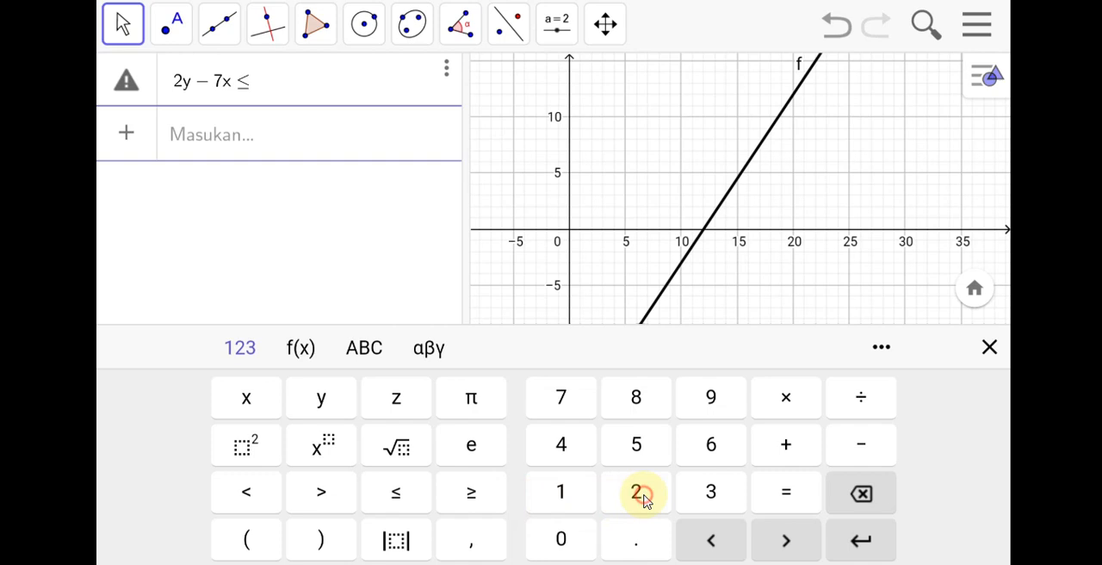
pyautogui.click(635, 395)
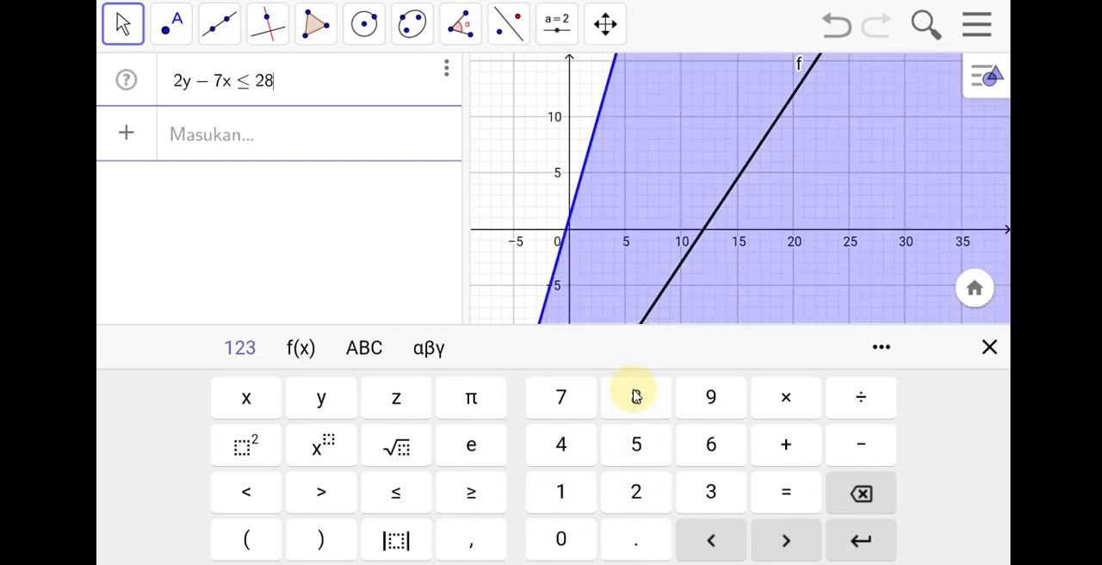
pyautogui.click(859, 537)
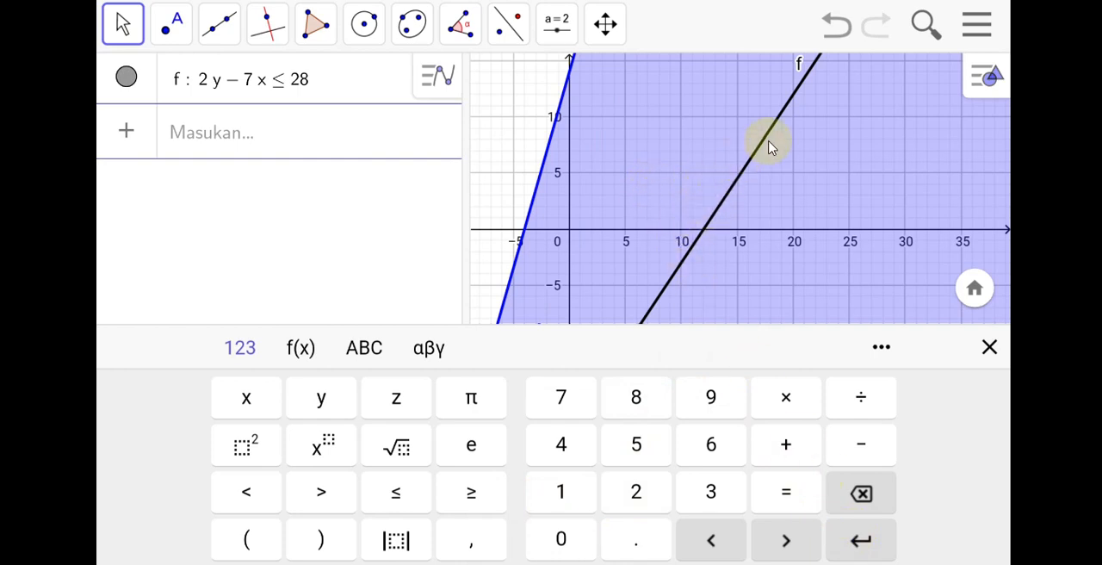
pyautogui.click(710, 185)
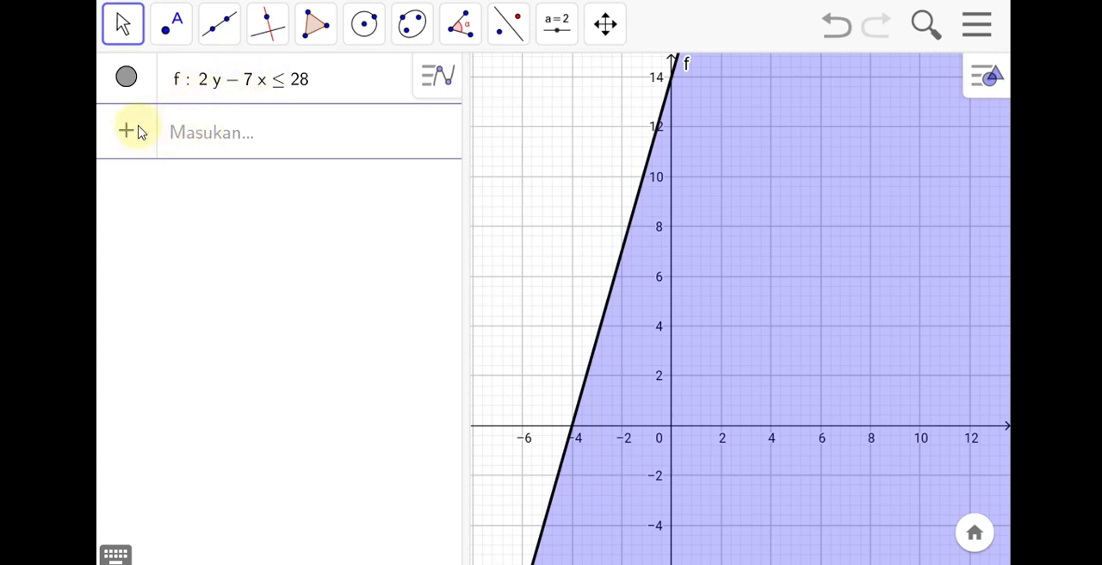
# Add the inequality 3x − 2y ≥ 36 in a new row below 2y − 7x ≤ 28 and show both in the full graph.
pyautogui.click(179, 129)
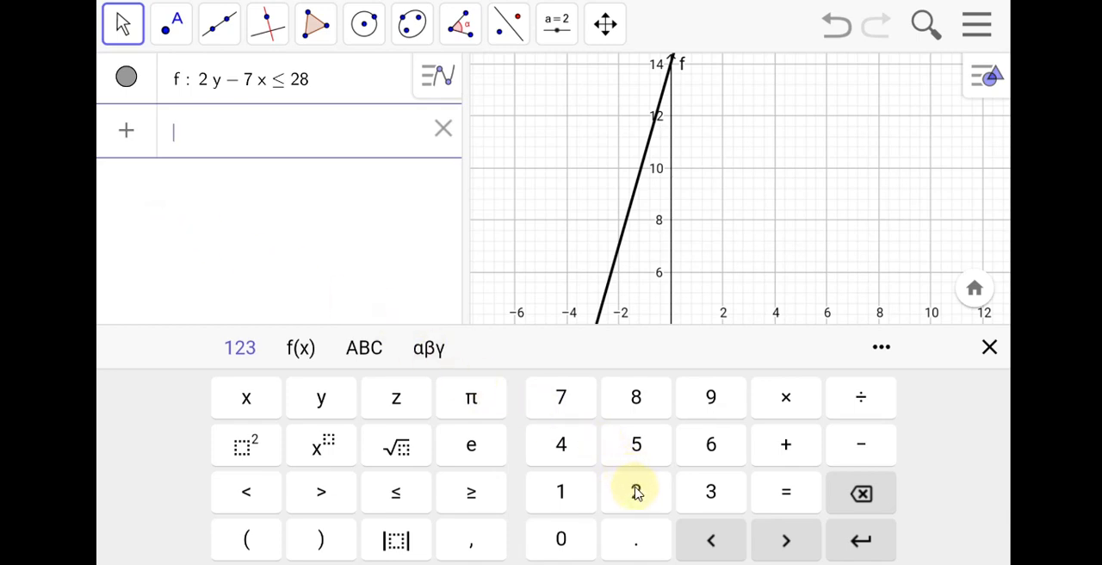
pyautogui.click(706, 492)
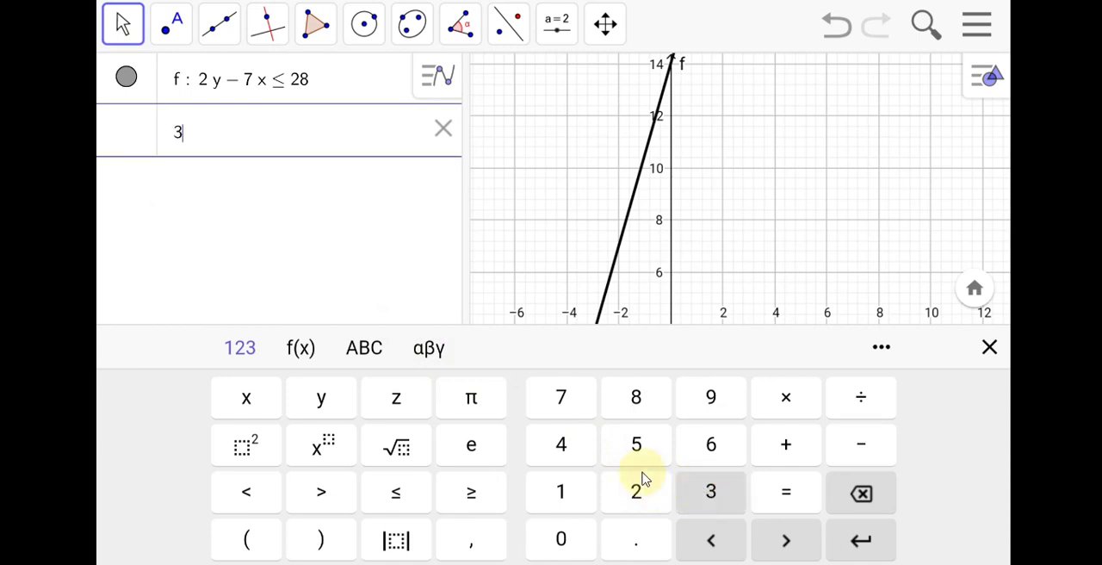
pyautogui.click(259, 399)
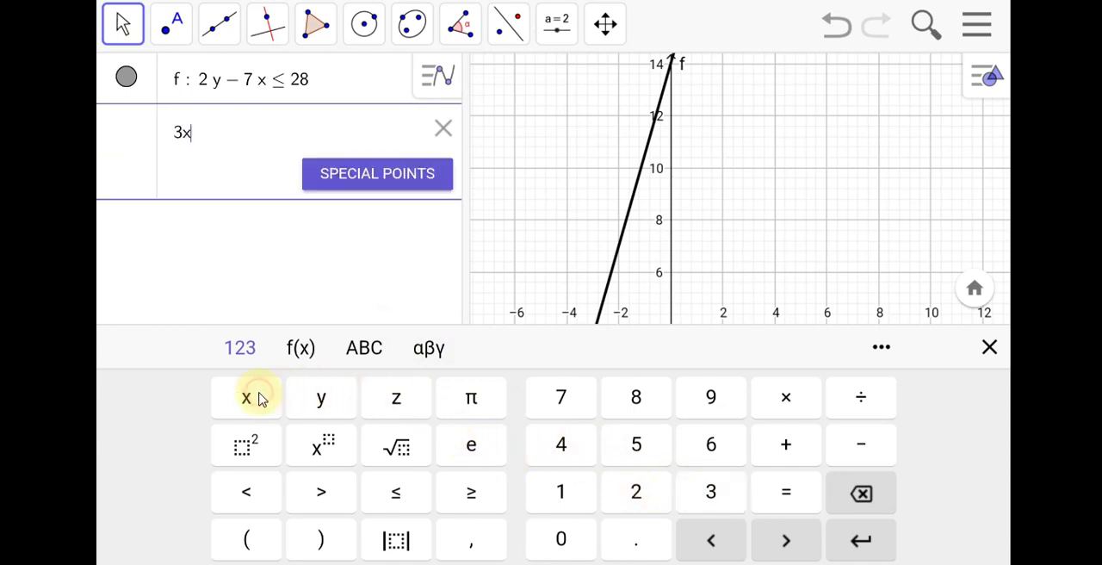
pyautogui.click(847, 445)
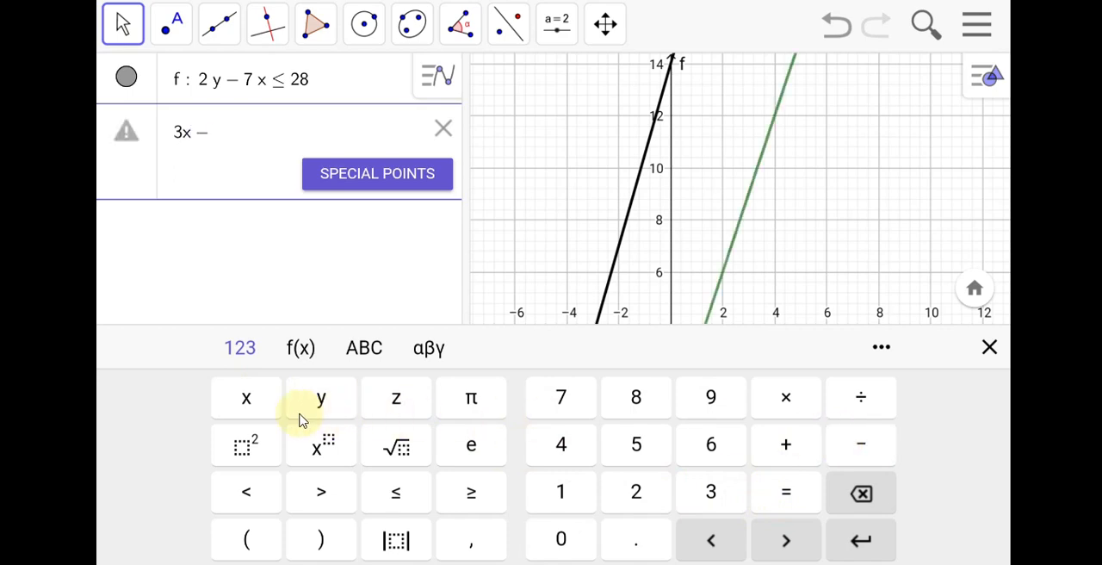
pyautogui.click(638, 492)
pyautogui.click(316, 398)
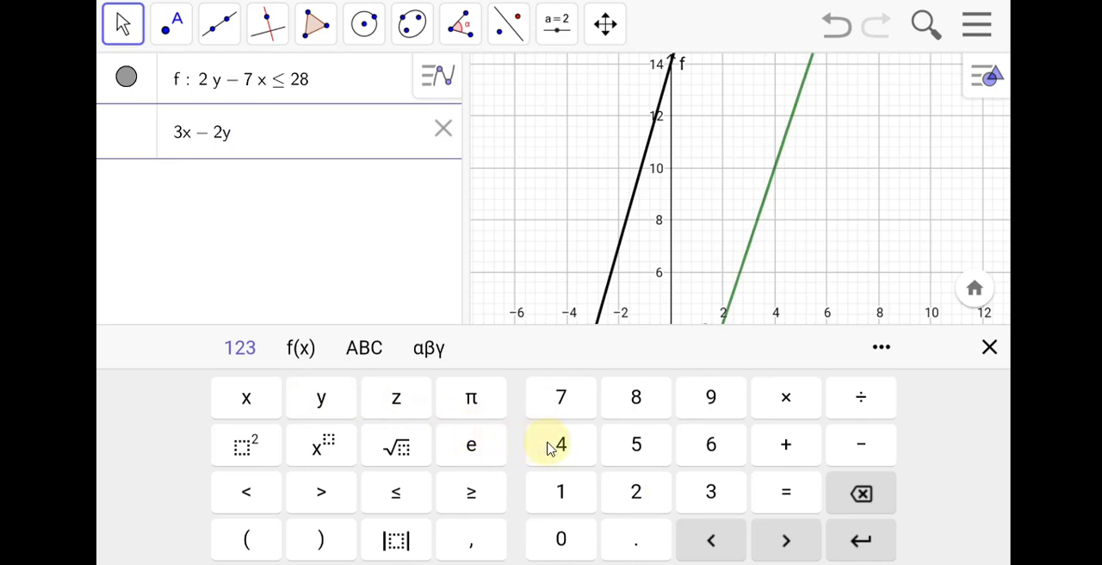
pyautogui.click(473, 493)
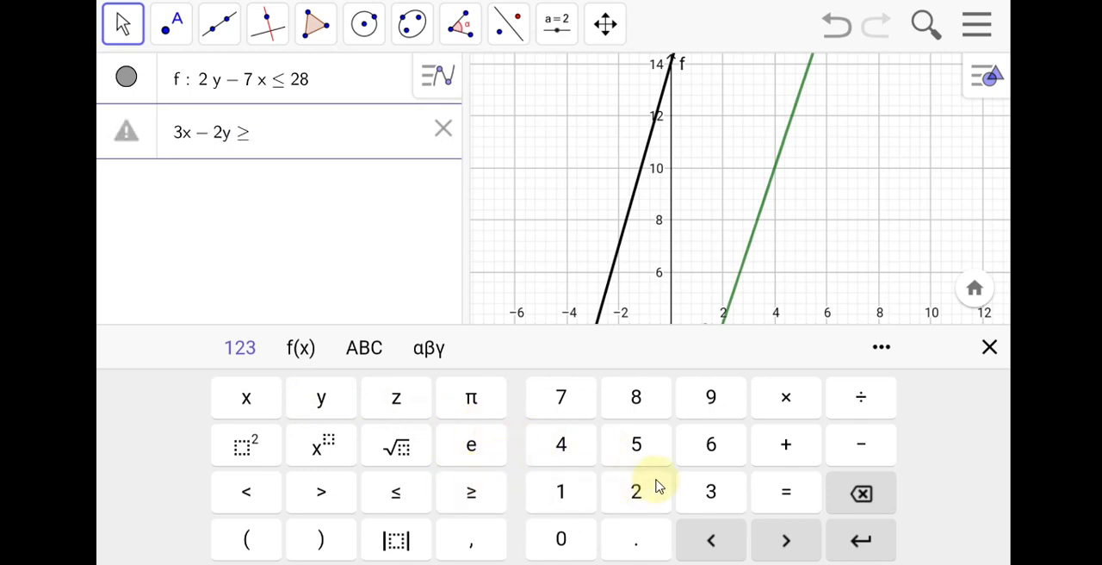
pyautogui.click(706, 475)
pyautogui.click(711, 445)
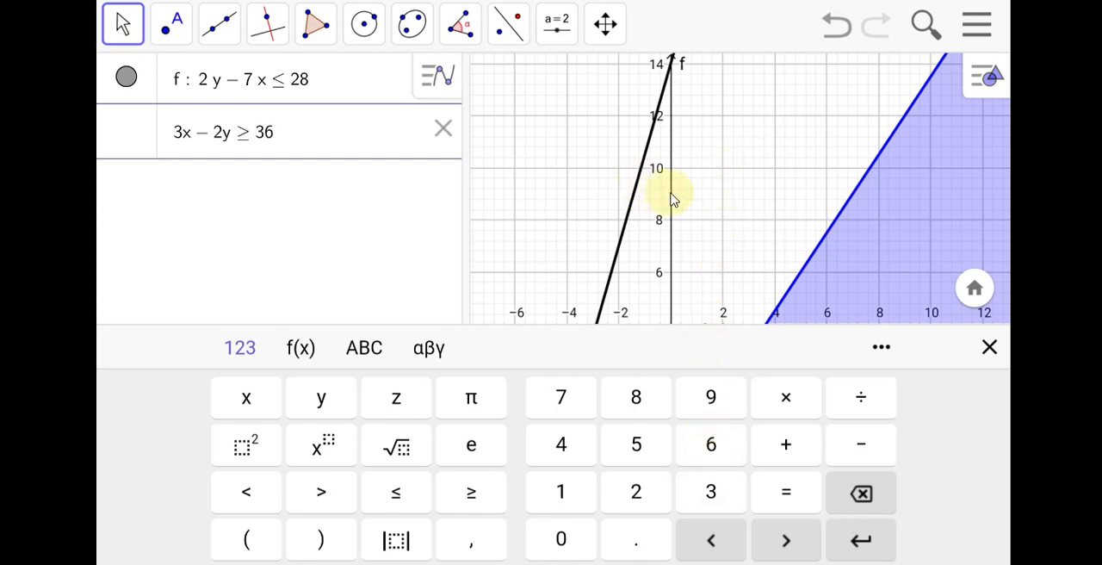
pyautogui.click(703, 200)
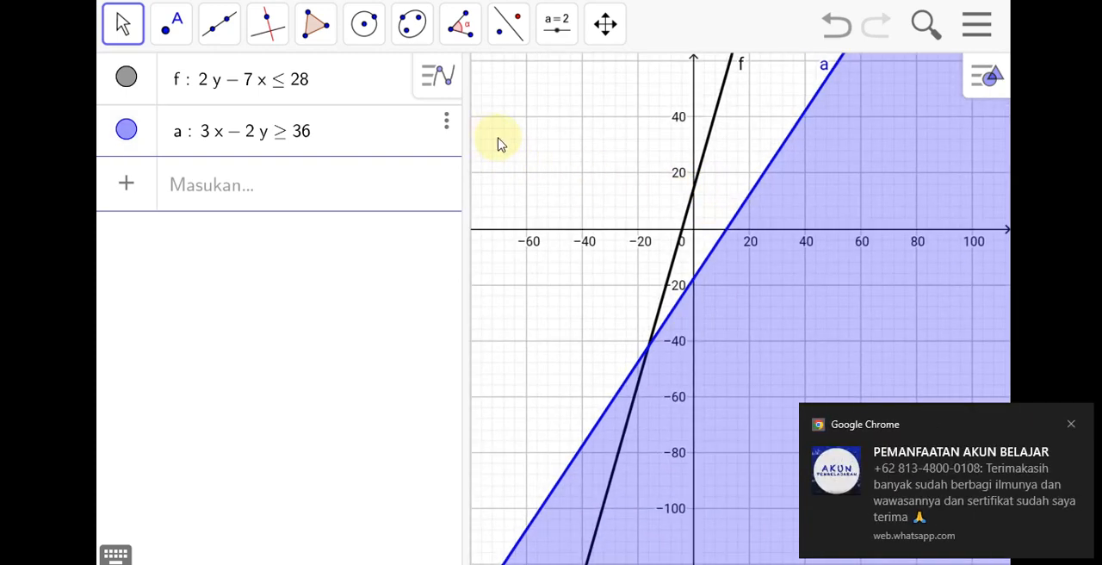
pyautogui.click(1072, 426)
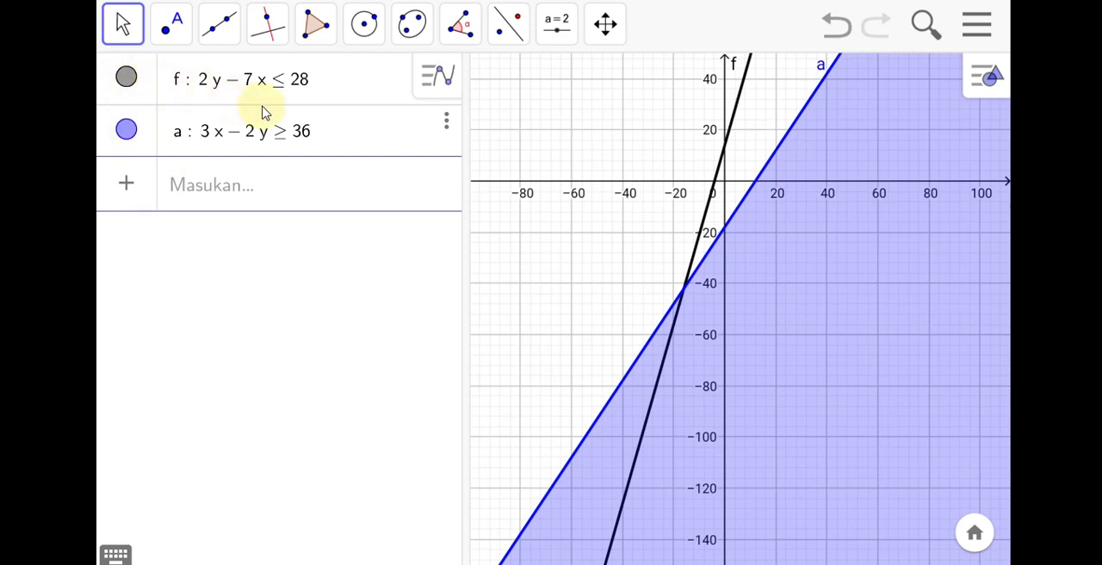
pyautogui.click(401, 88)
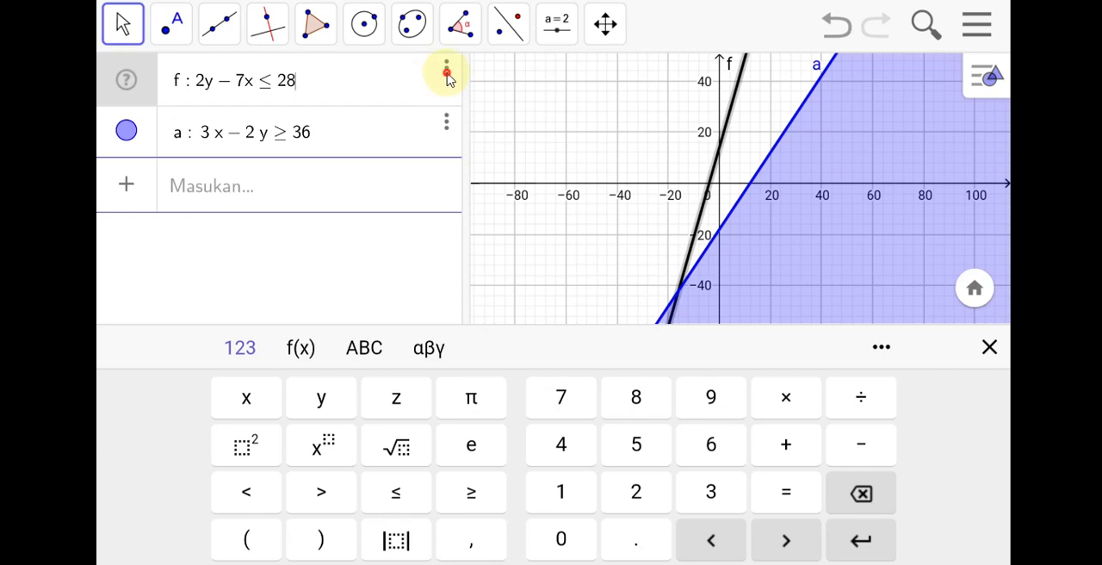
pyautogui.click(447, 72)
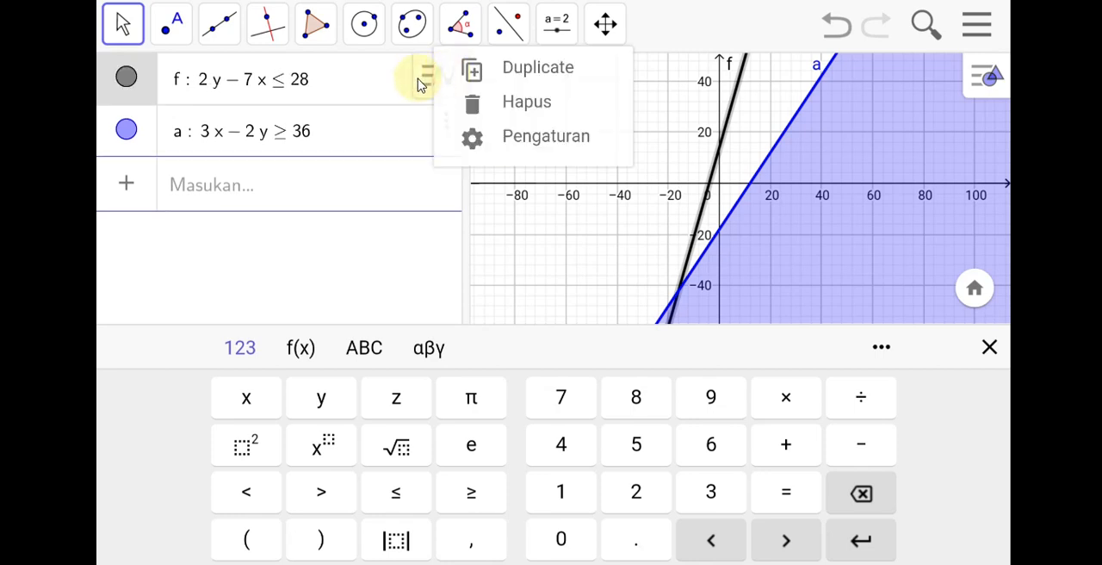
pyautogui.click(412, 89)
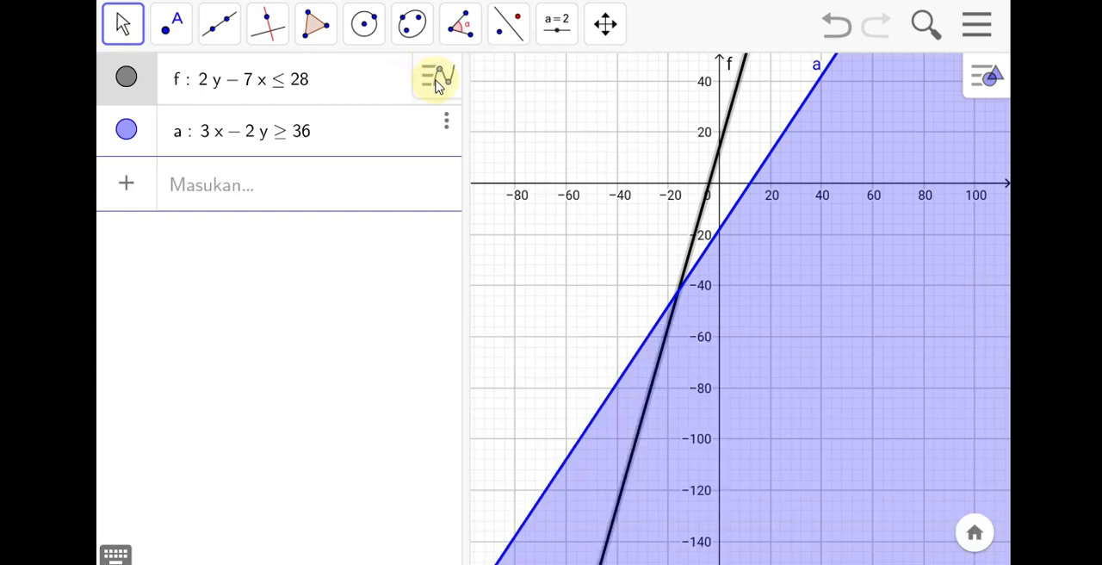
# Colour the inequality 2y − 7x ≤ 28 red (#FF0000), raise its fill opacity to roughly two-thirds and show the overlapping regions in the graph.
pyautogui.click(401, 93)
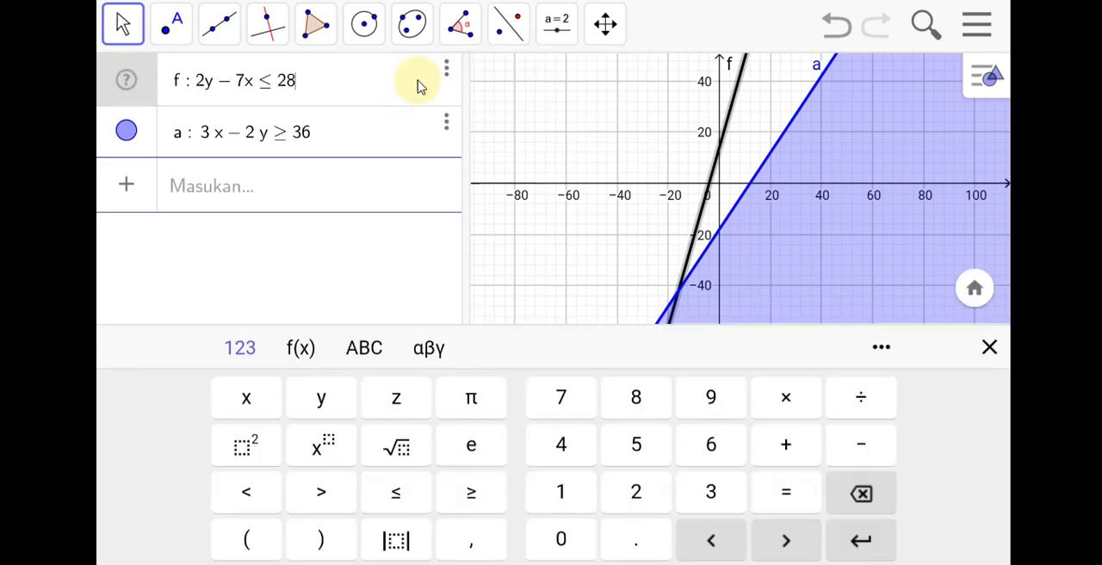
pyautogui.click(446, 74)
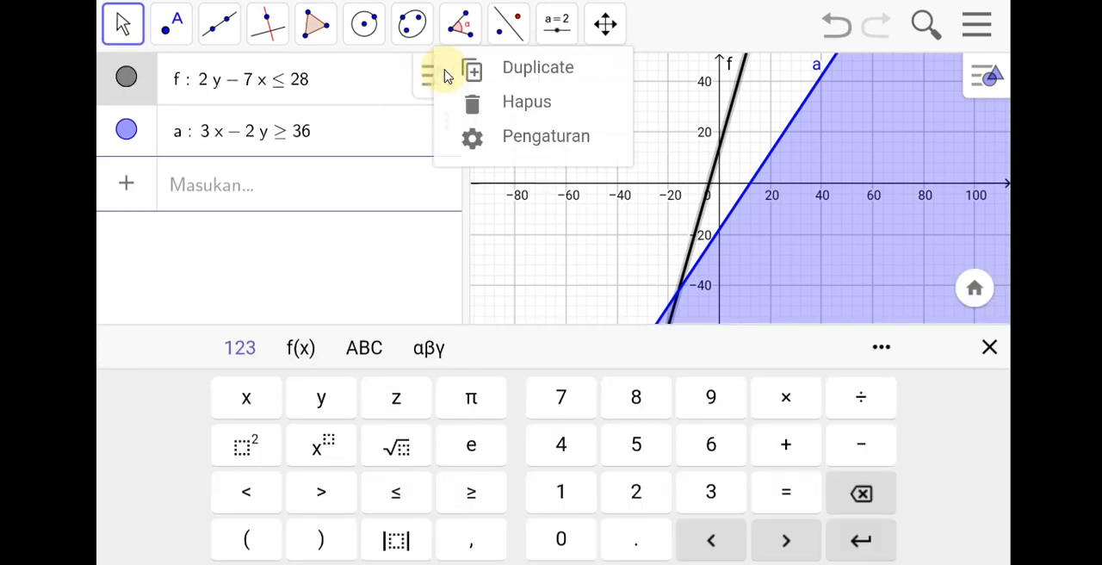
pyautogui.click(517, 142)
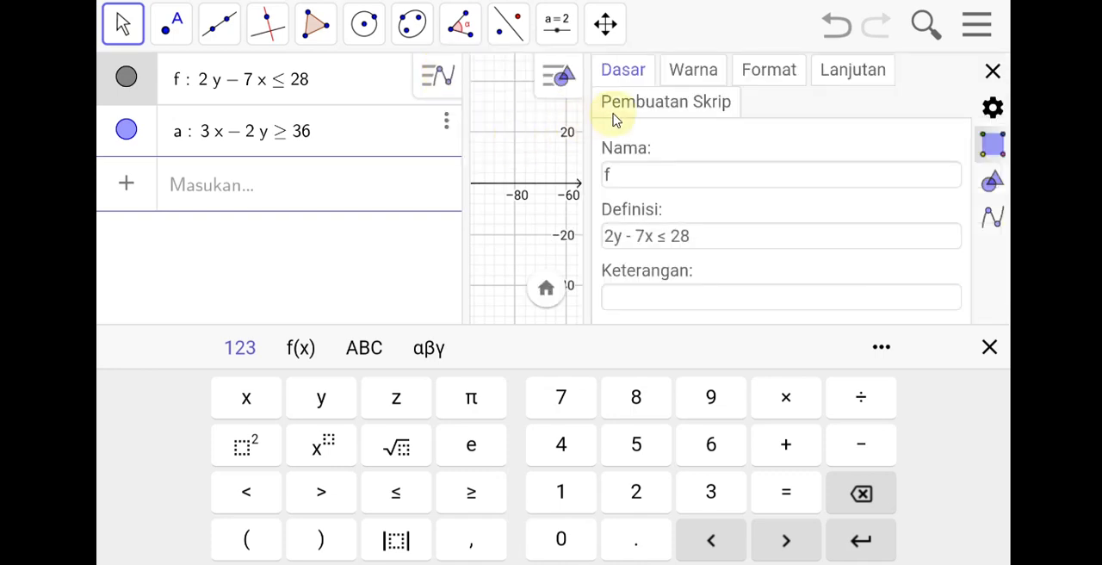
pyautogui.click(677, 74)
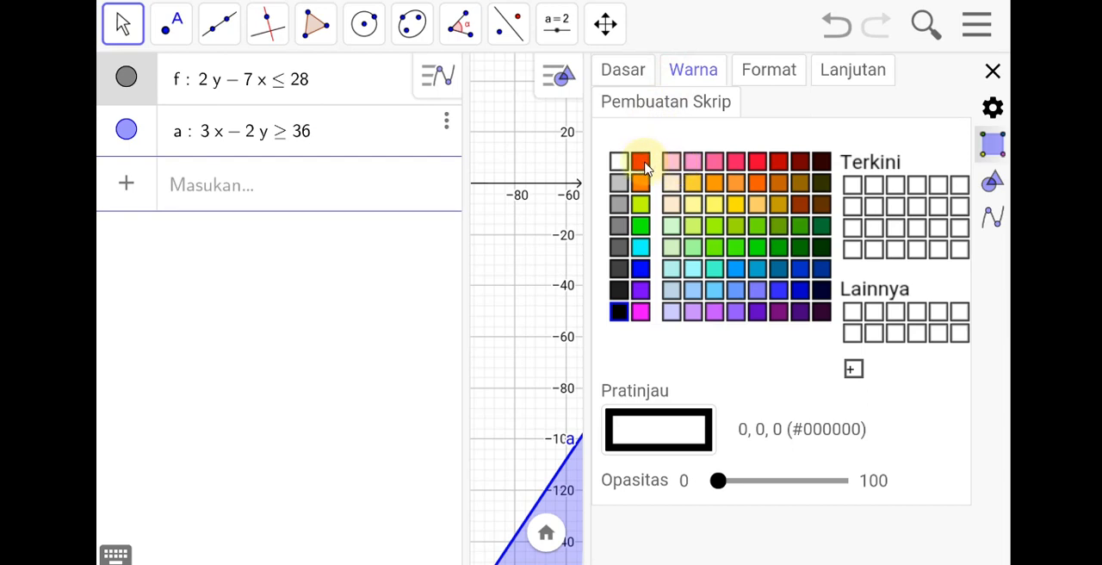
pyautogui.click(641, 163)
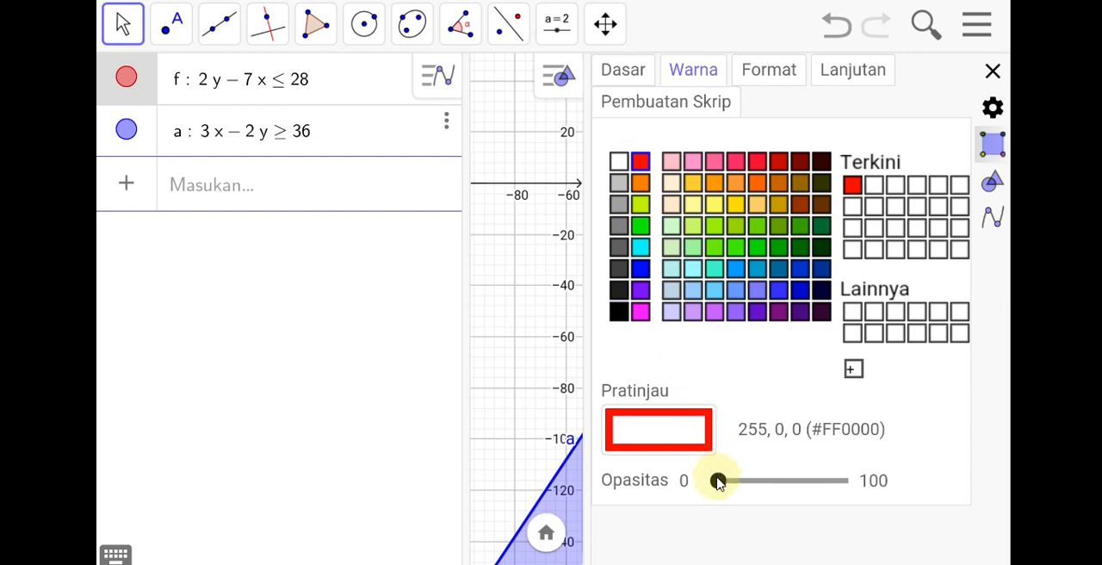
pyautogui.moveTo(718, 481); pyautogui.dragTo(806, 482)
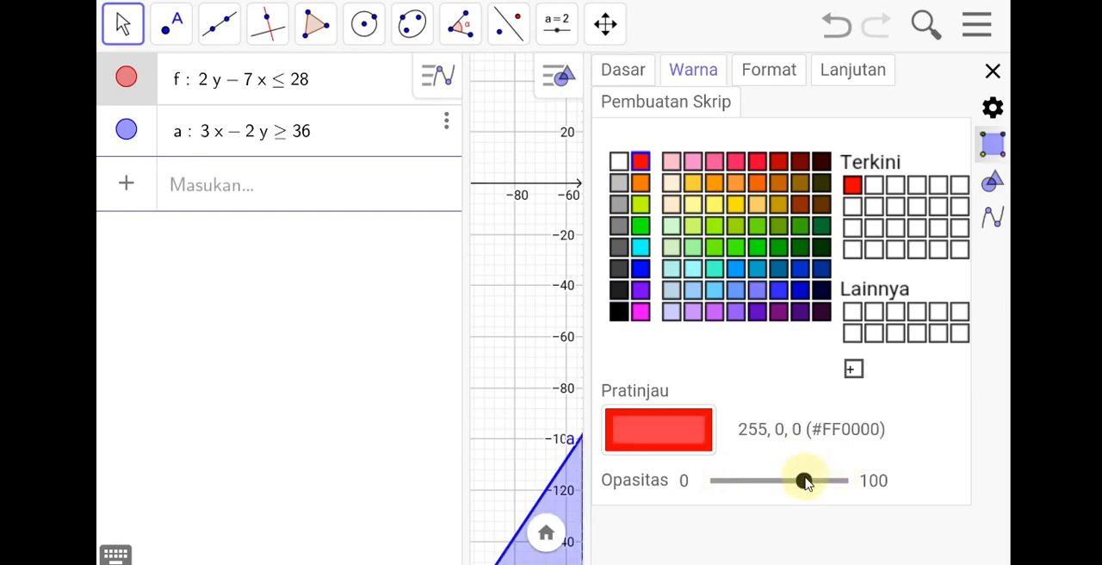
pyautogui.moveTo(806, 481); pyautogui.dragTo(802, 483)
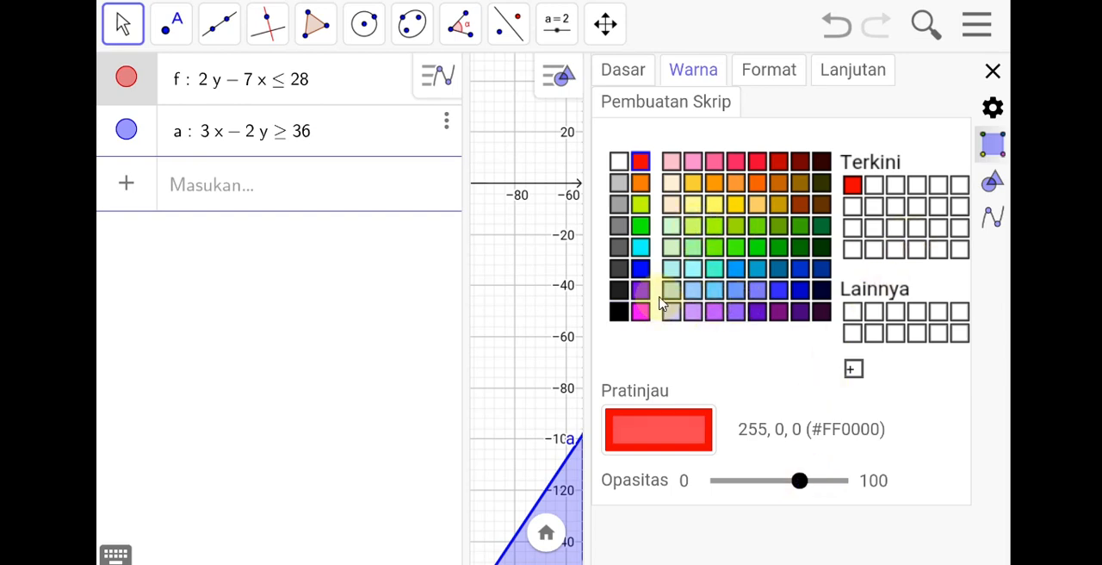
pyautogui.click(993, 71)
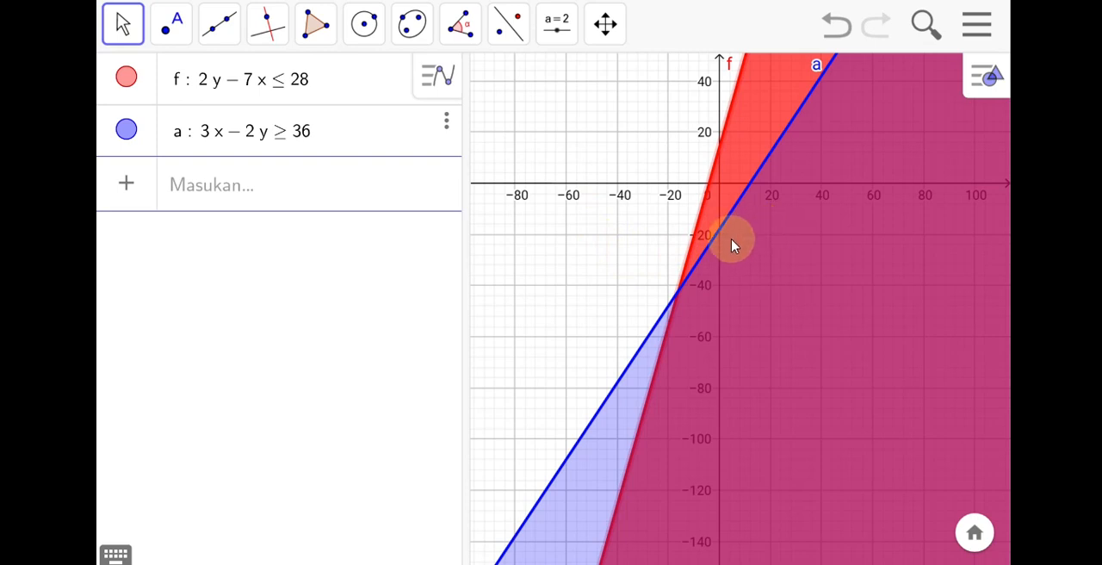
pyautogui.scroll(2, 731, 245)
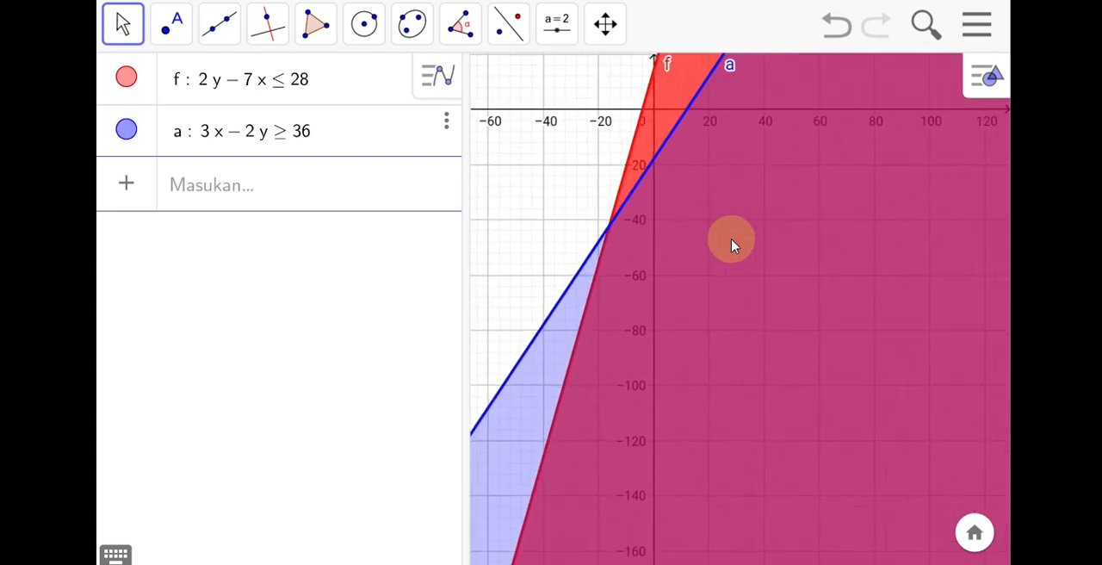
pyautogui.scroll(-4, 731, 246)
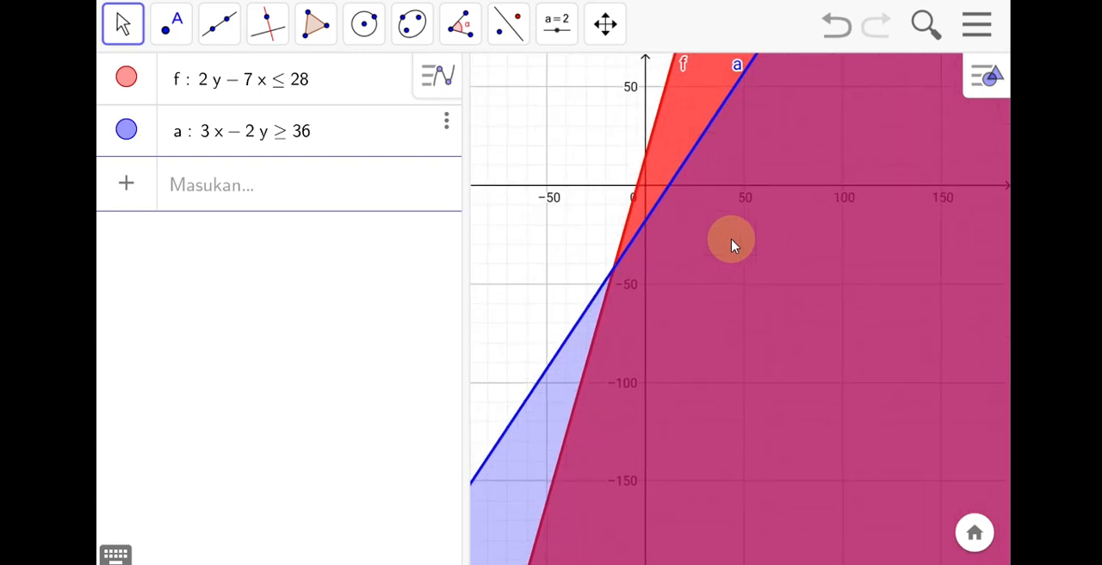